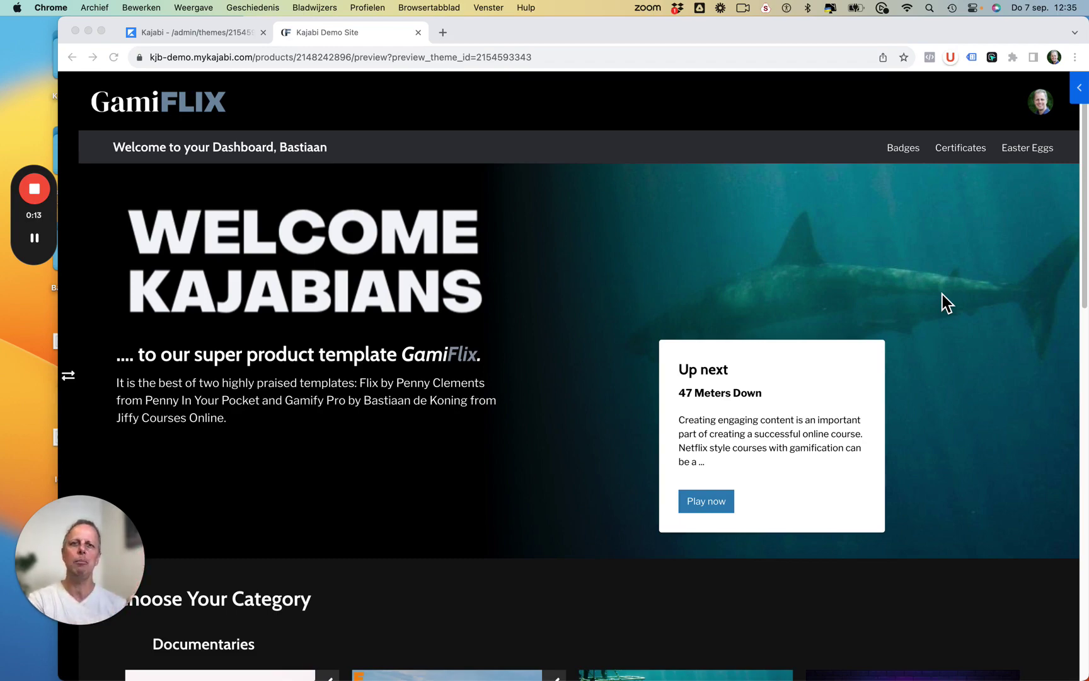
scroll(760, 400, "down", 1)
scroll(760, 399, "down", 5)
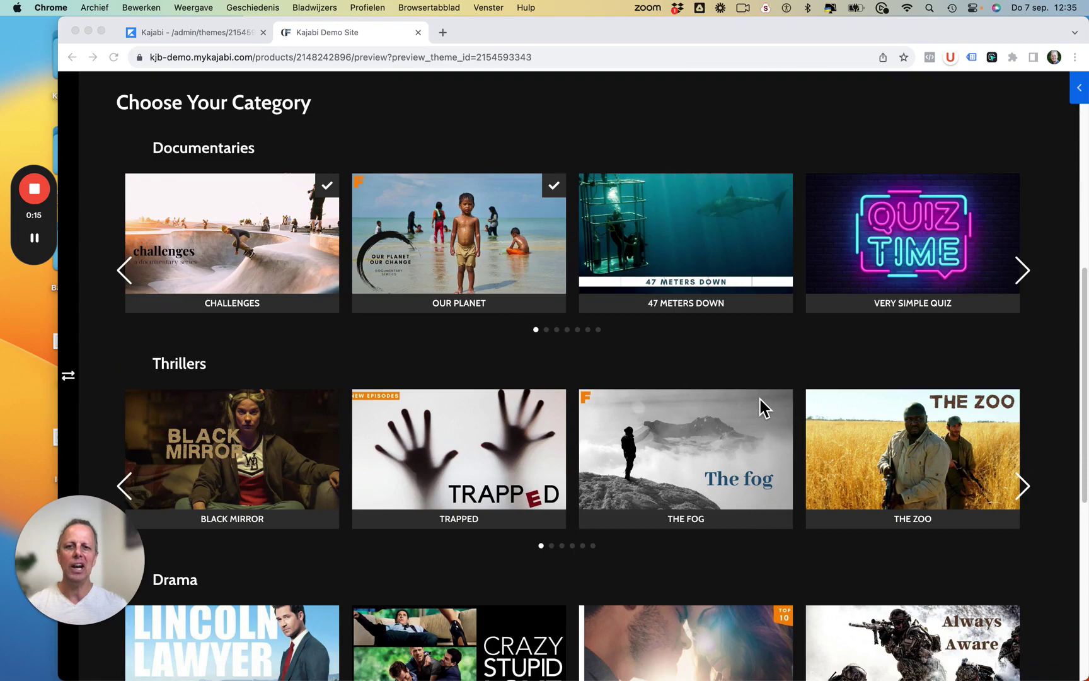
scroll(760, 399, "down", 3)
scroll(760, 399, "up", 10)
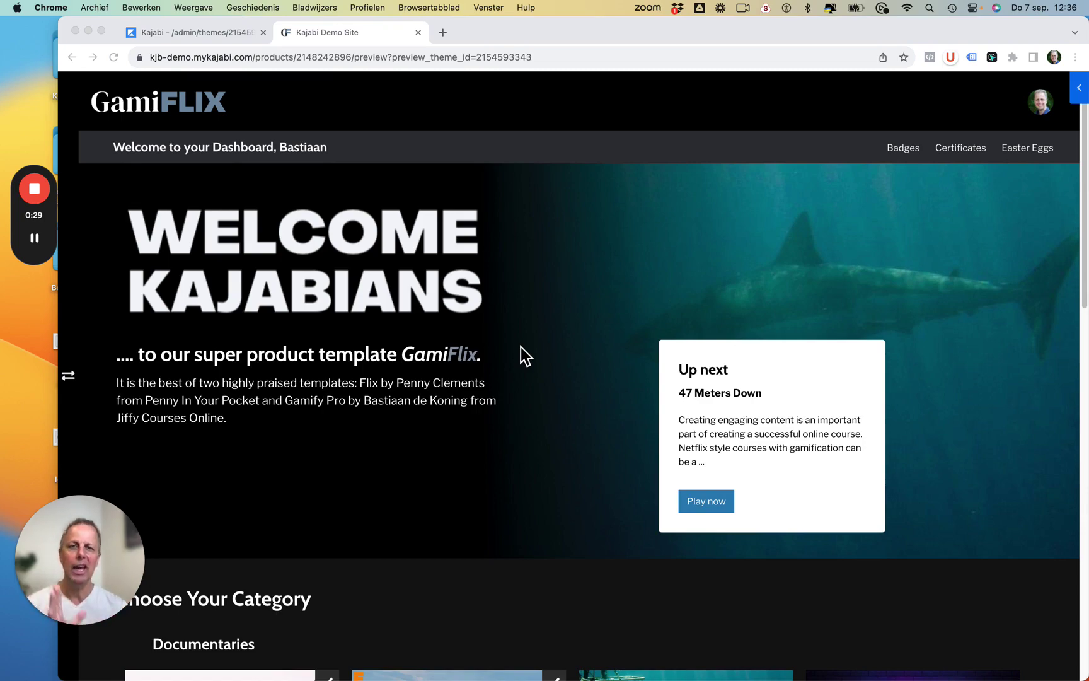
scroll(495, 345, "down", 5)
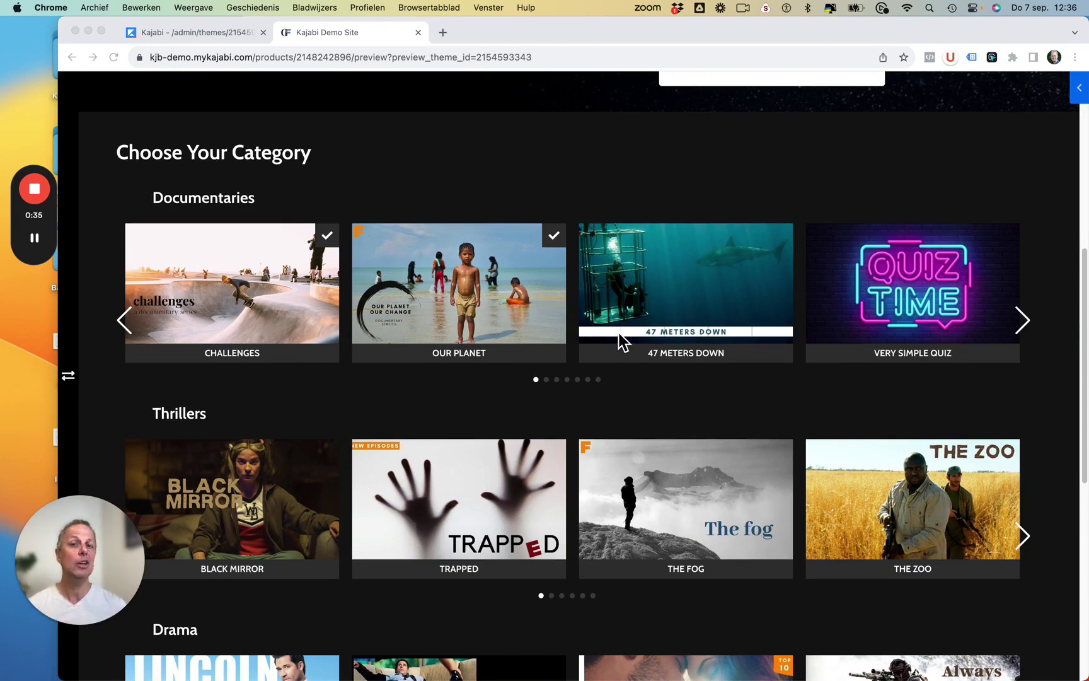
scroll(619, 334, "down", 4)
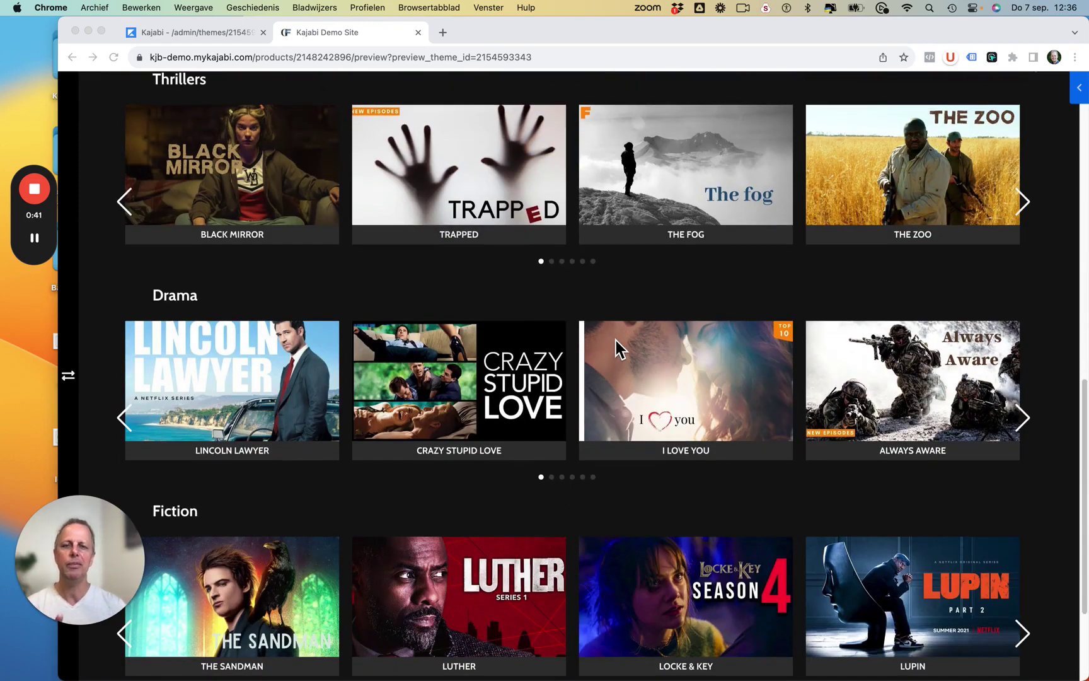
scroll(616, 342, "up", 5)
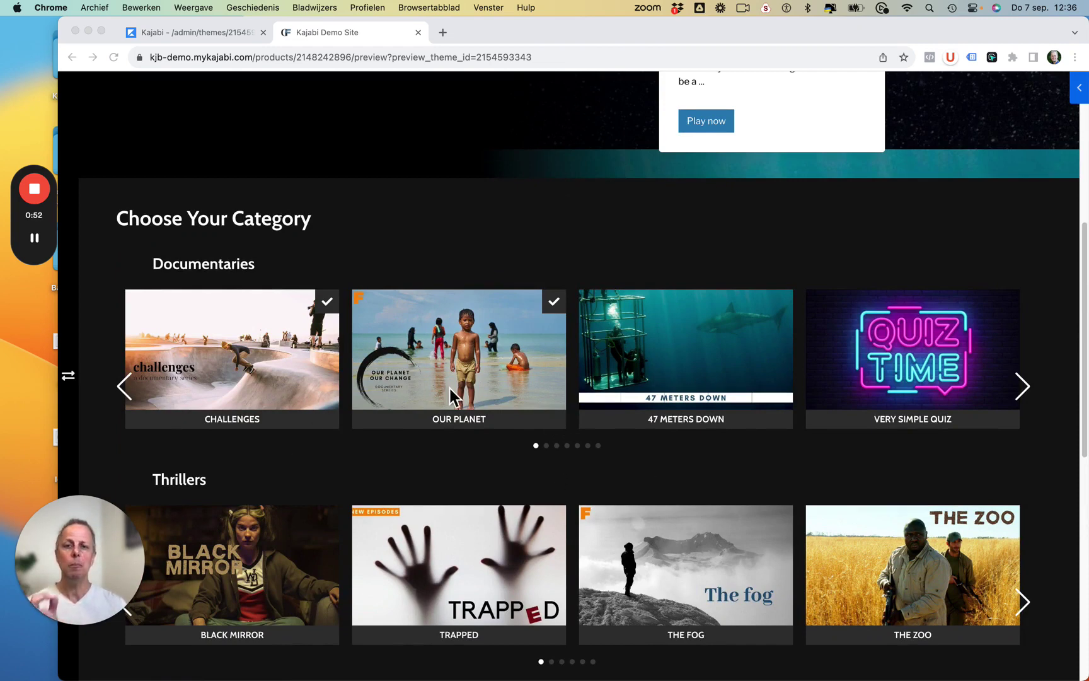
scroll(842, 385, "up", 3)
scroll(842, 375, "up", 8)
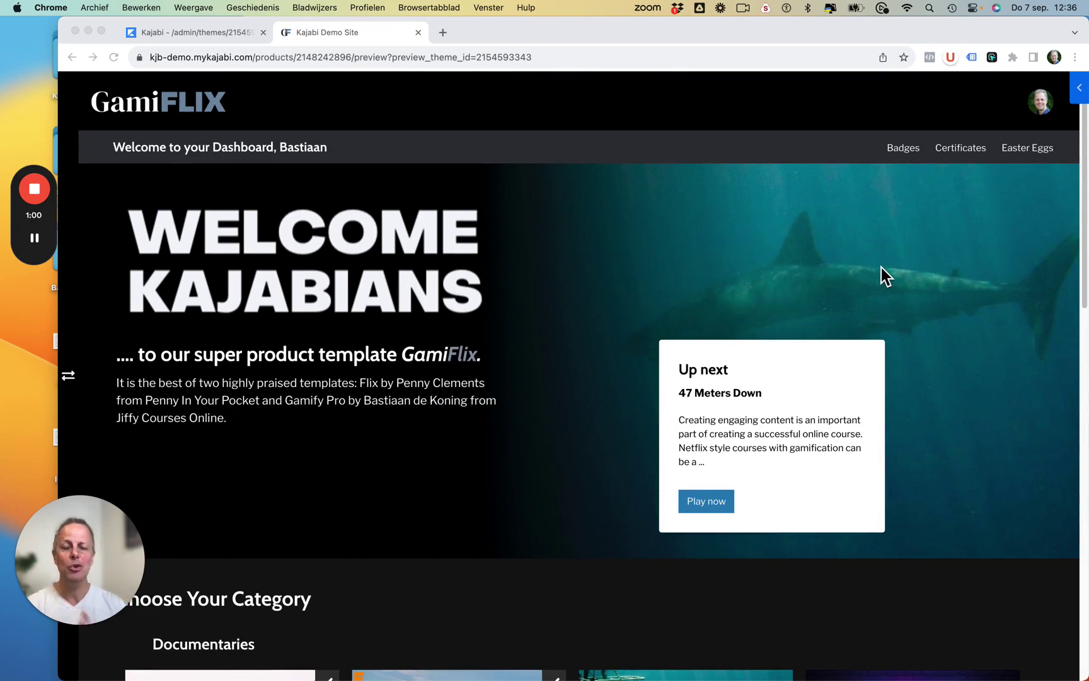
scroll(882, 297, "down", 5)
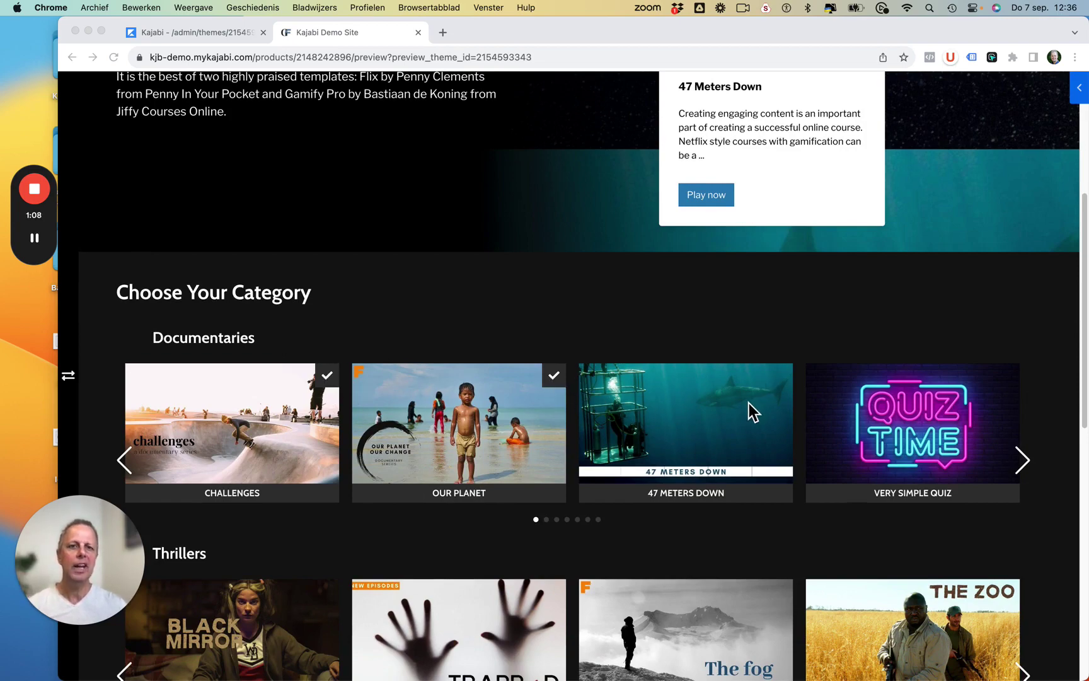
scroll(750, 402, "up", 5)
scroll(763, 447, "down", 3)
scroll(708, 423, "down", 2)
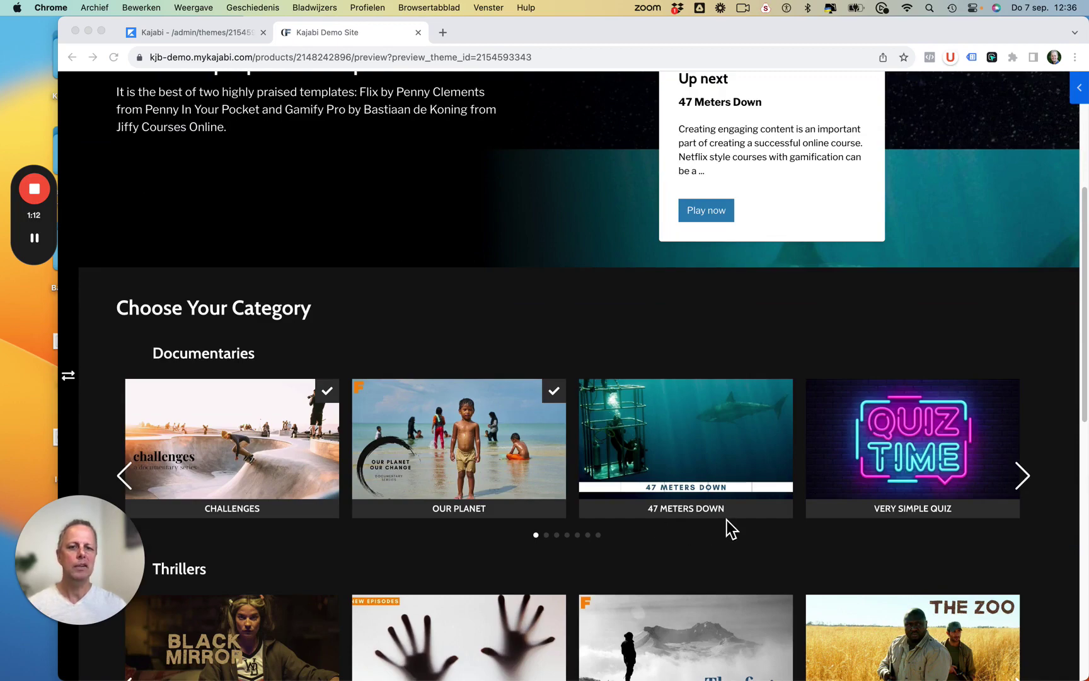
scroll(731, 520, "up", 3)
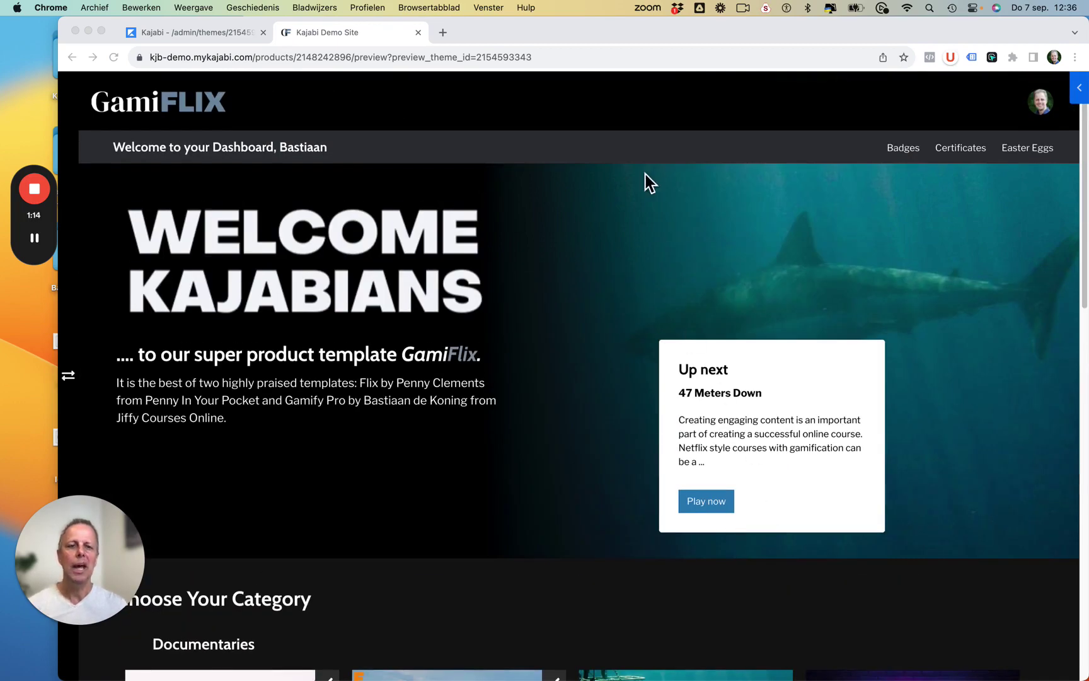
scroll(604, 357, "down", 3)
scroll(529, 470, "up", 3)
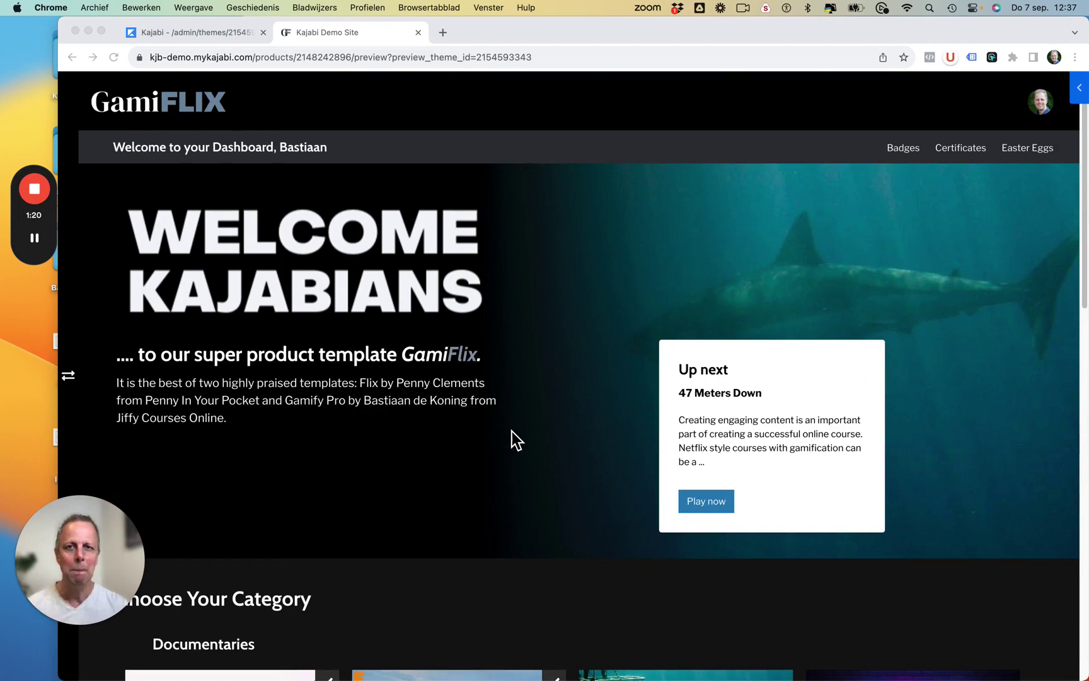
scroll(511, 432, "down", 5)
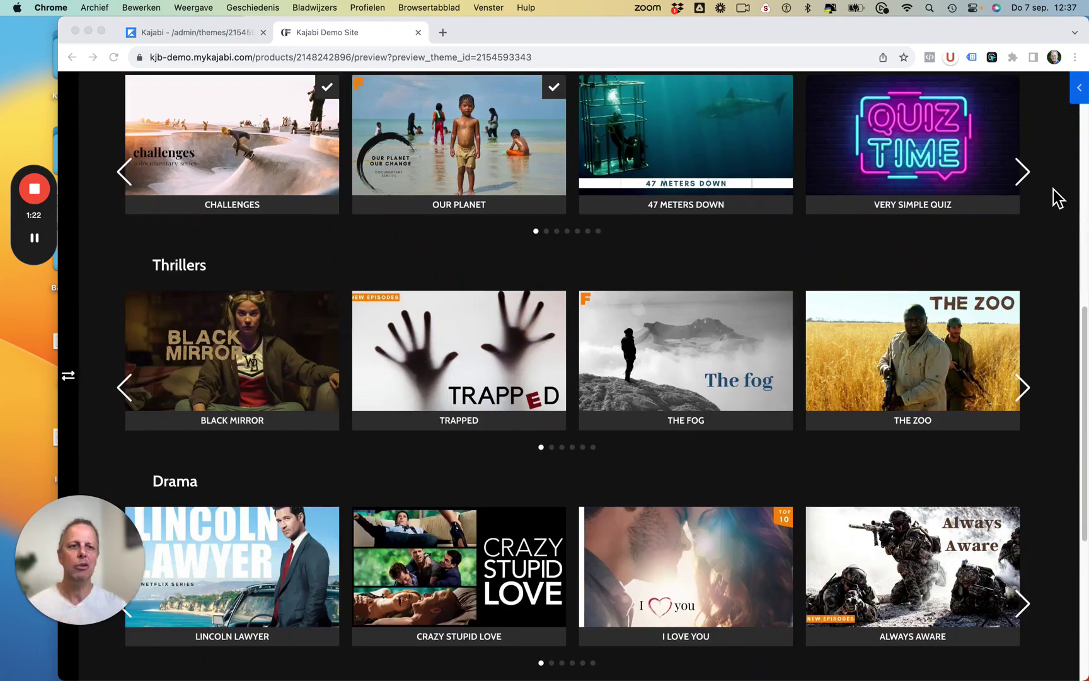
Advance the Documentaries carousel twice to reveal Fishing Villages and My Octopus Teacher
left_click(1024, 174)
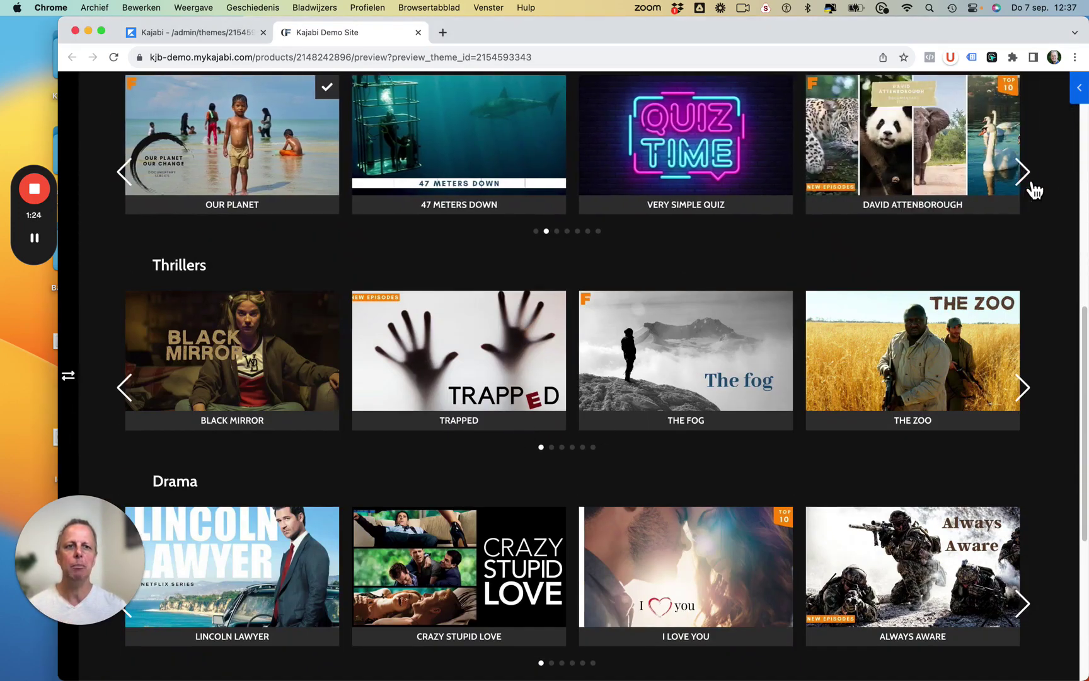
left_click(1030, 183)
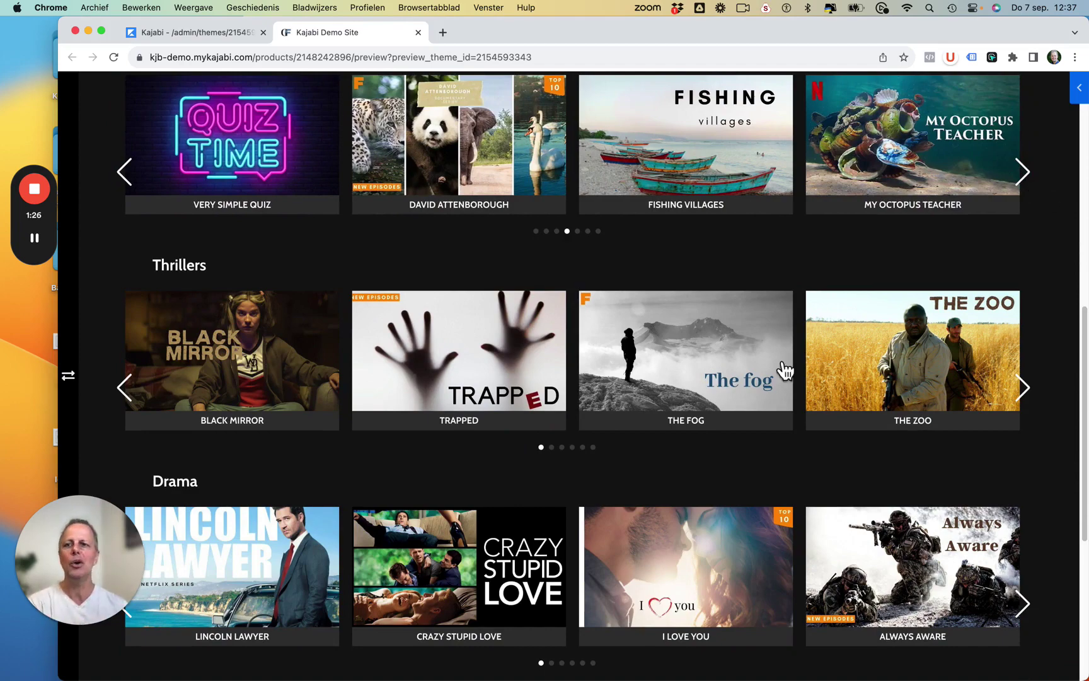
scroll(784, 372, "up", 3)
scroll(653, 446, "up", 2)
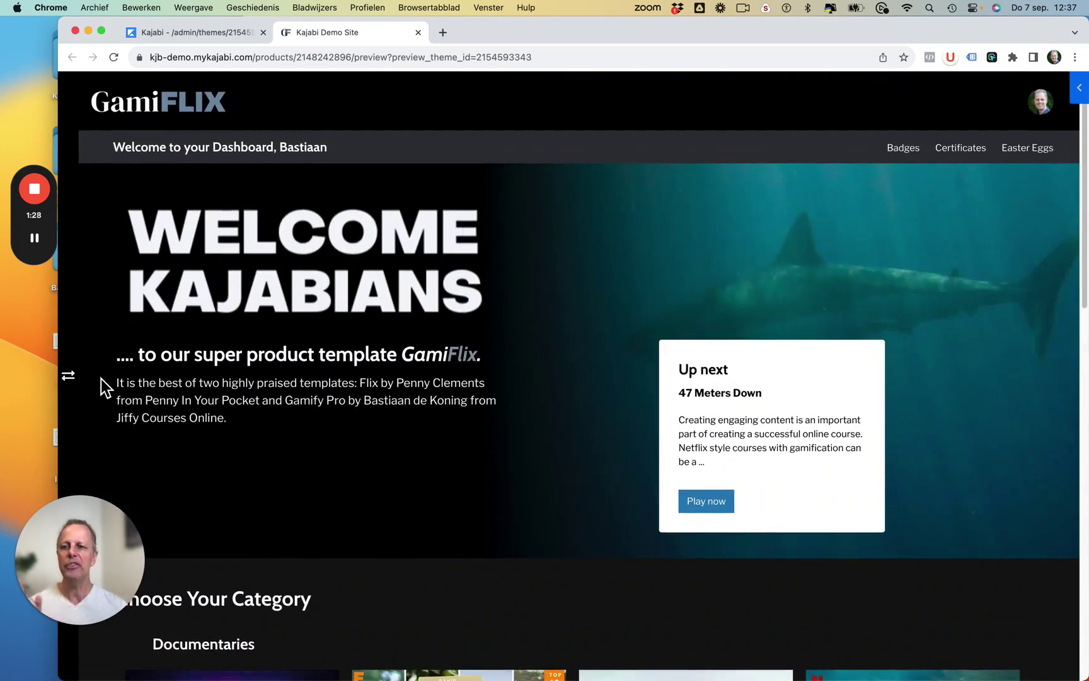
left_click(68, 375)
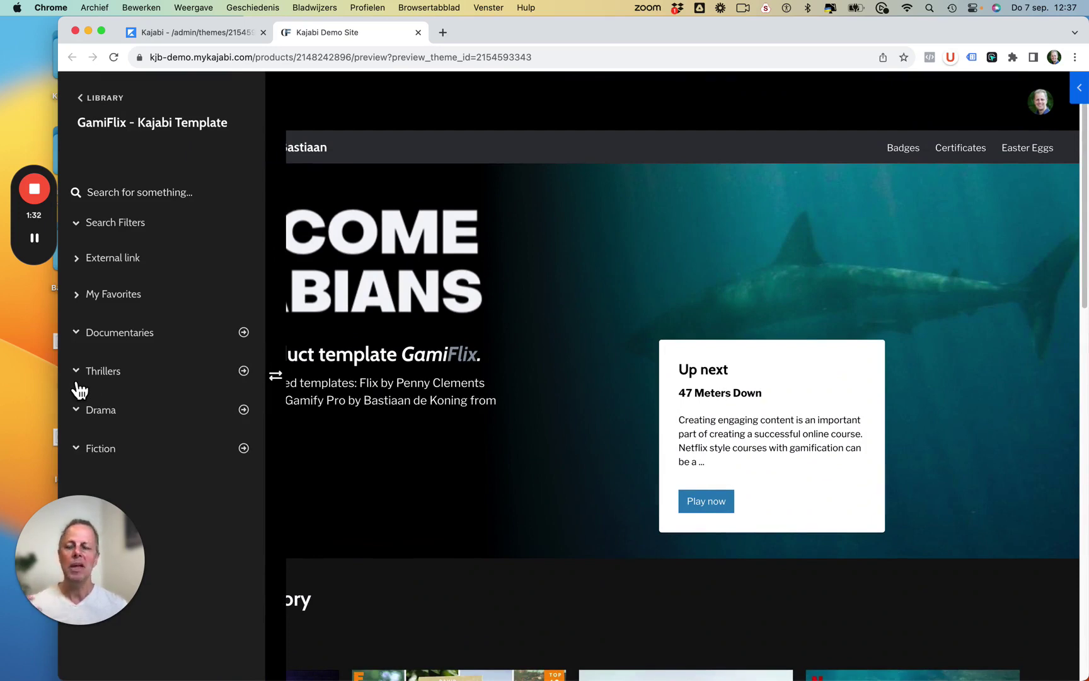
left_click(120, 542)
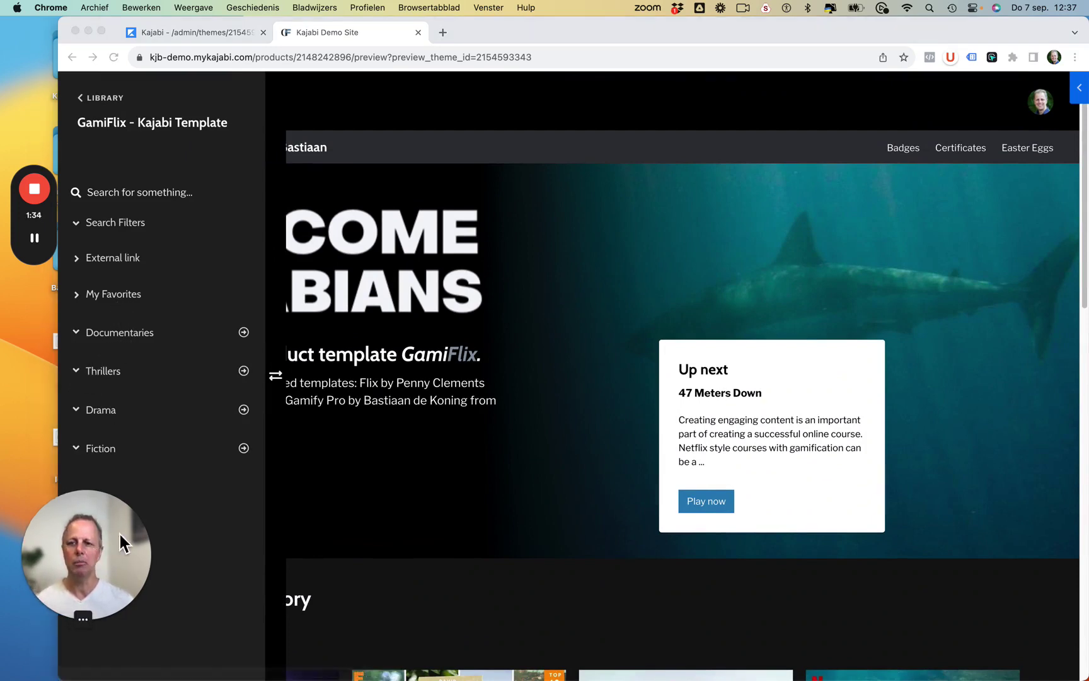
left_click_drag(121, 542, 1036, 668)
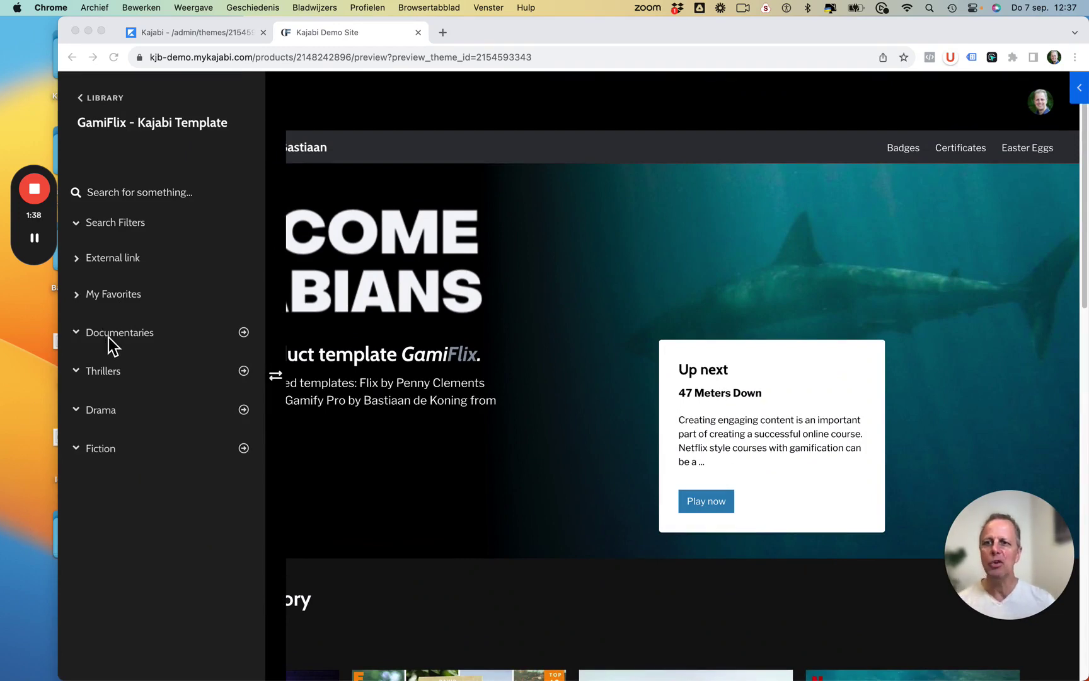
left_click(138, 337)
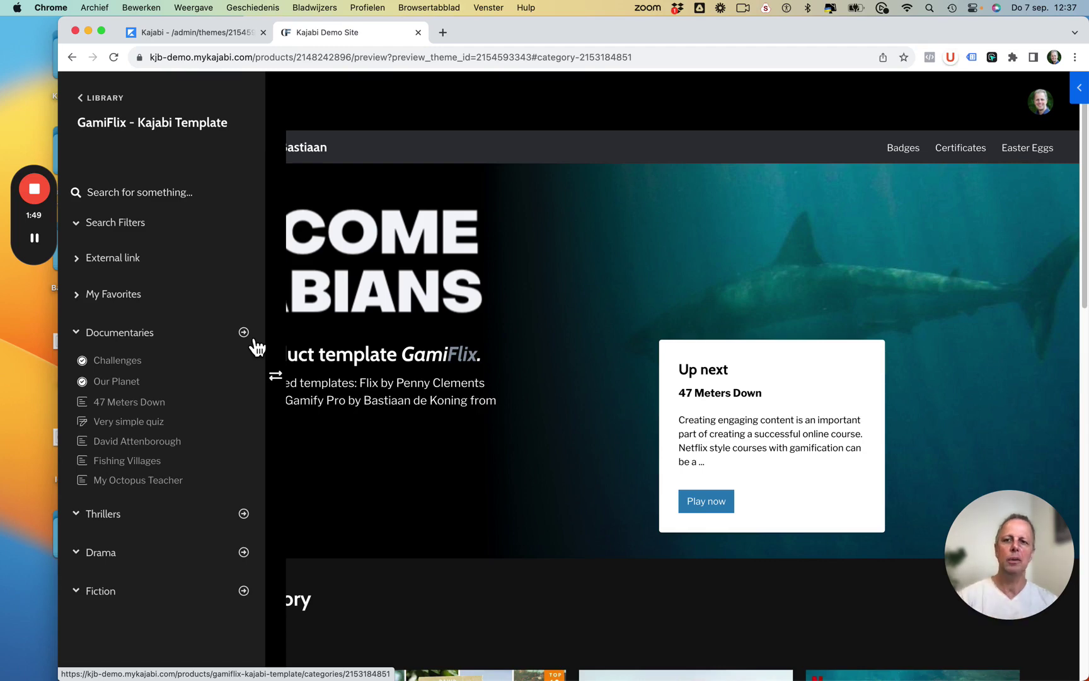
left_click(133, 339)
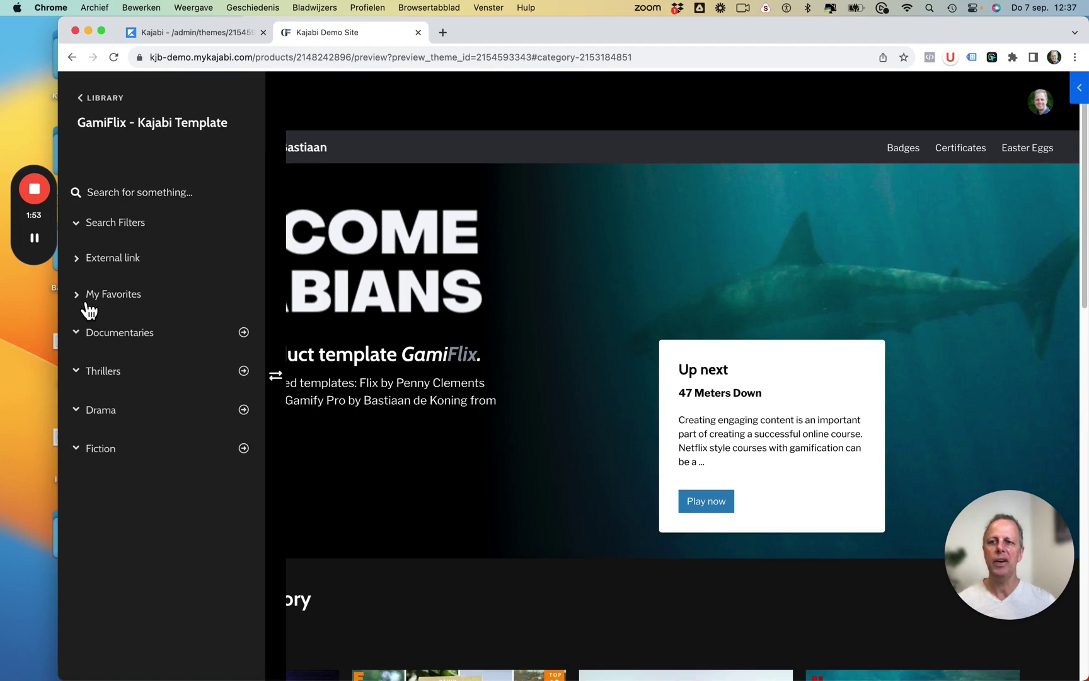
left_click(130, 308)
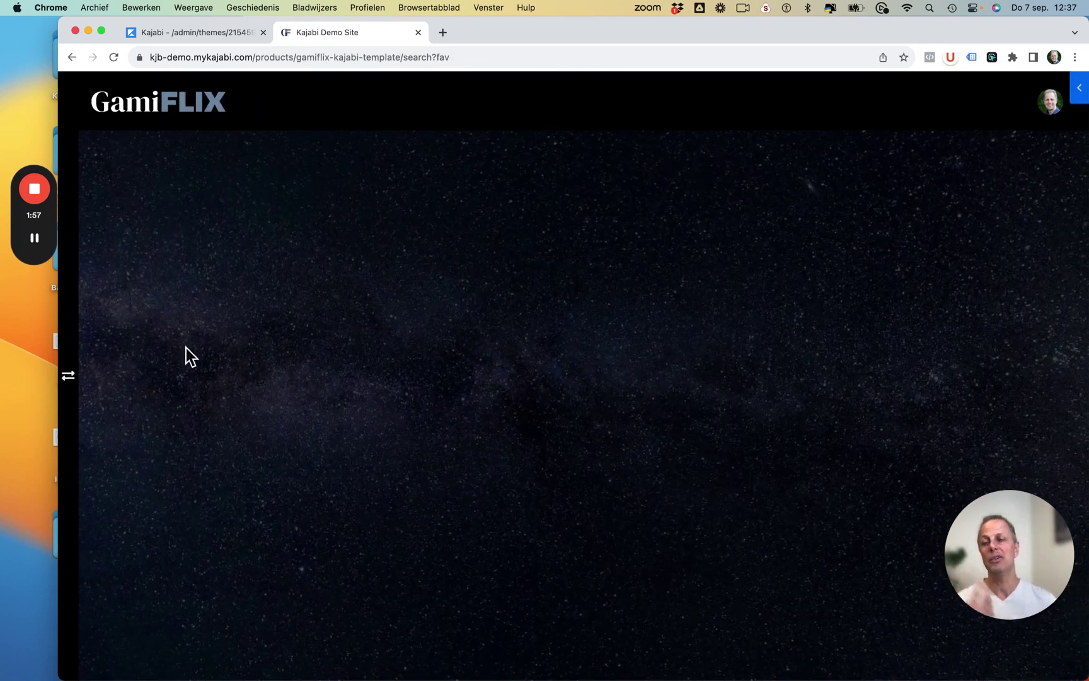
left_click(73, 60)
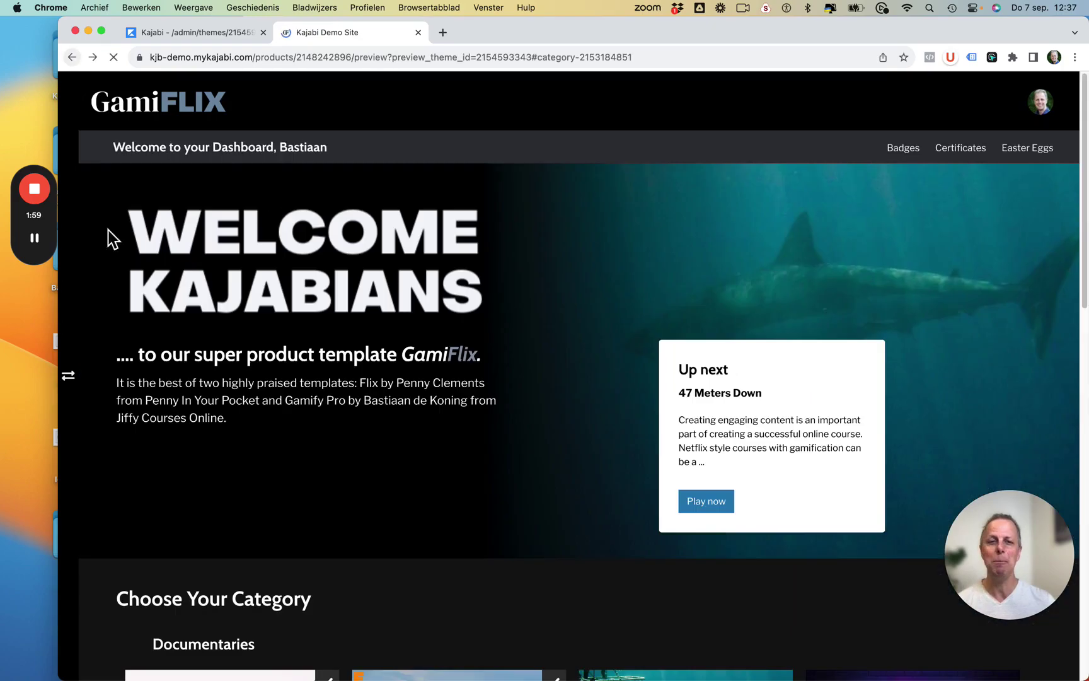
left_click(72, 379)
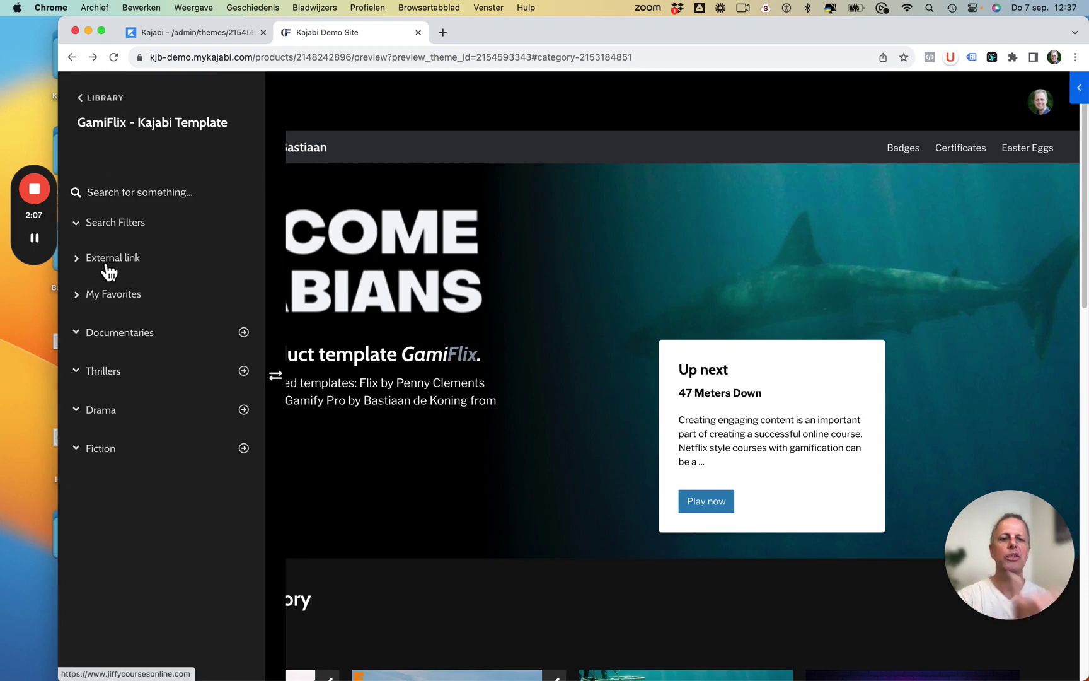
left_click(85, 231)
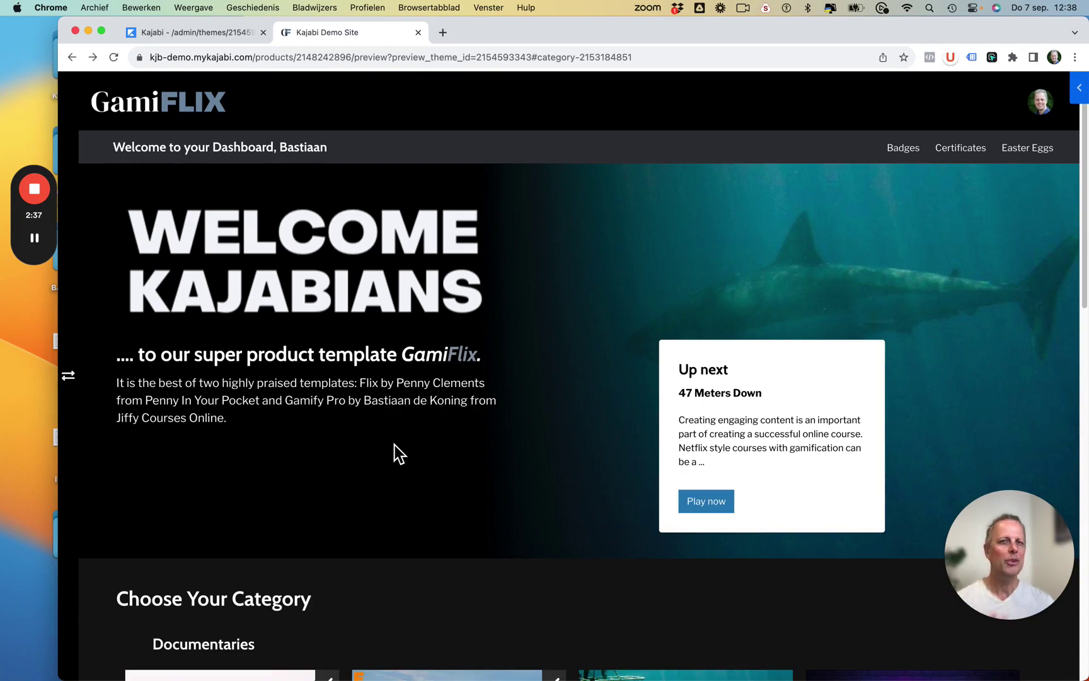
scroll(406, 451, "down", 5)
scroll(413, 454, "down", 4)
scroll(413, 454, "up", 8)
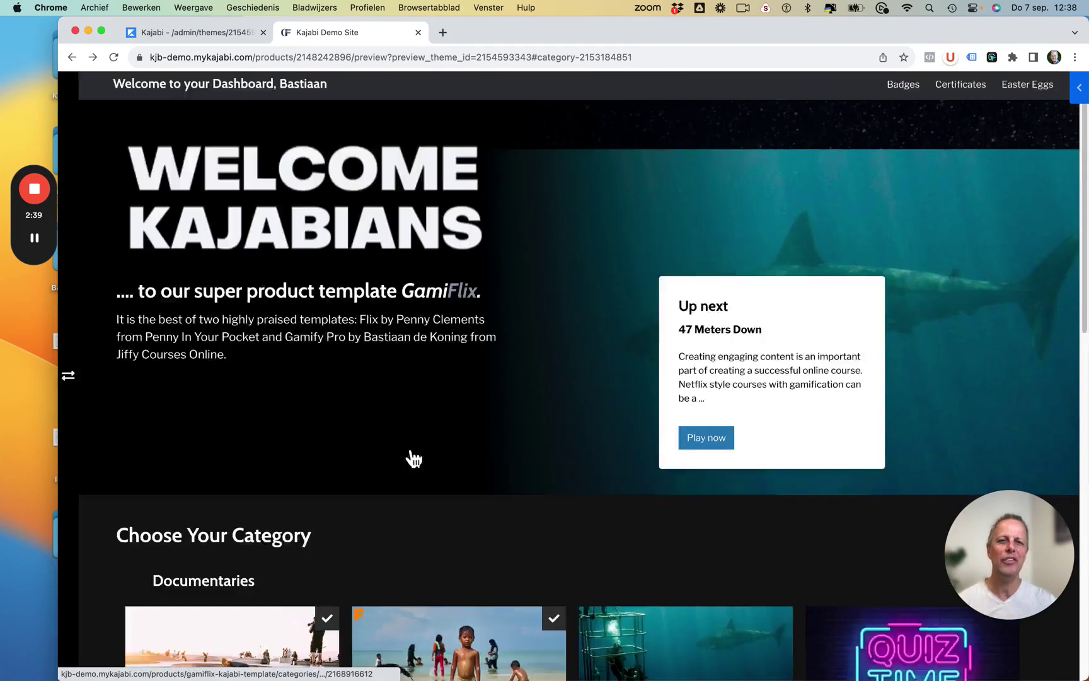
scroll(417, 434, "up", 1)
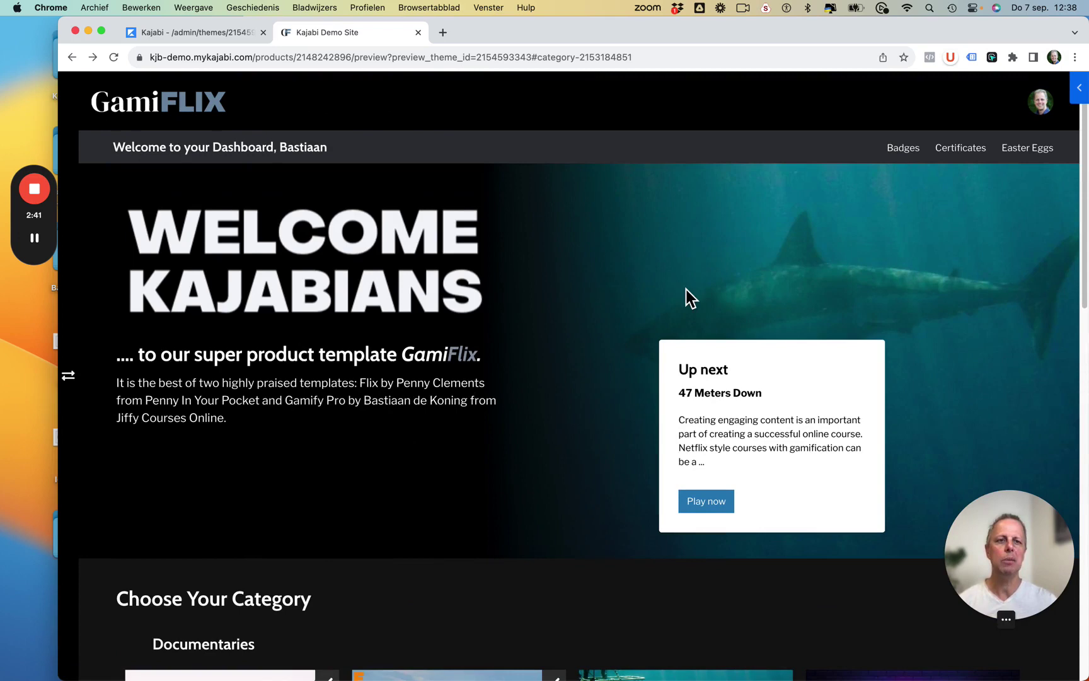
Reveal the badges row, certificates section and bonus Easter Egg lesson cards on the dashboard
left_click(909, 158)
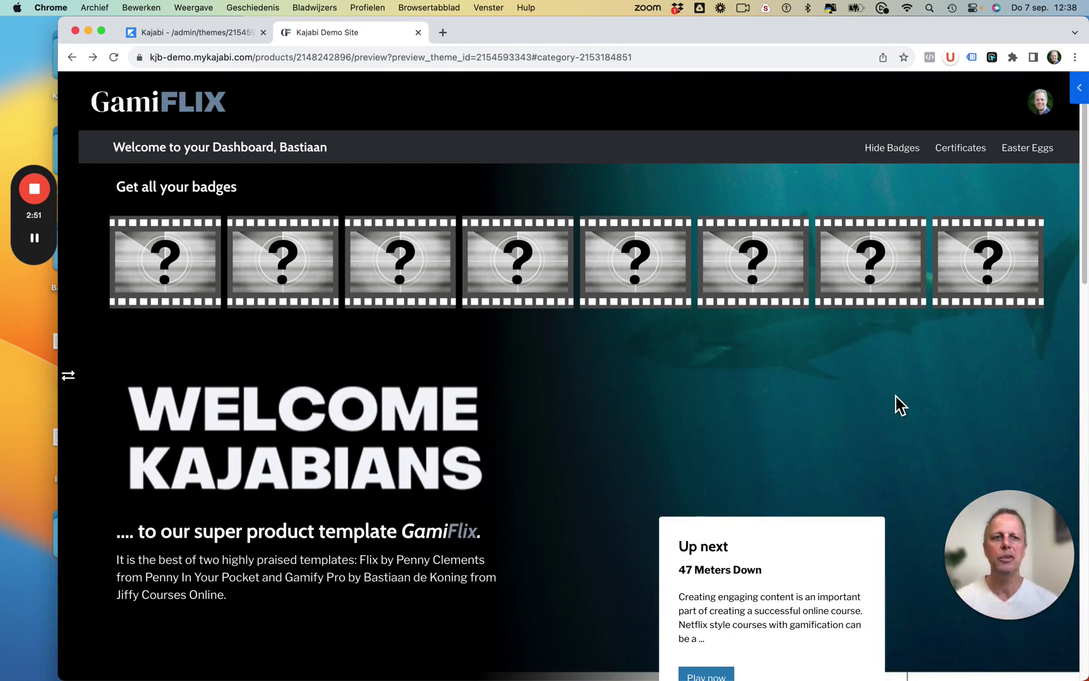
left_click(967, 157)
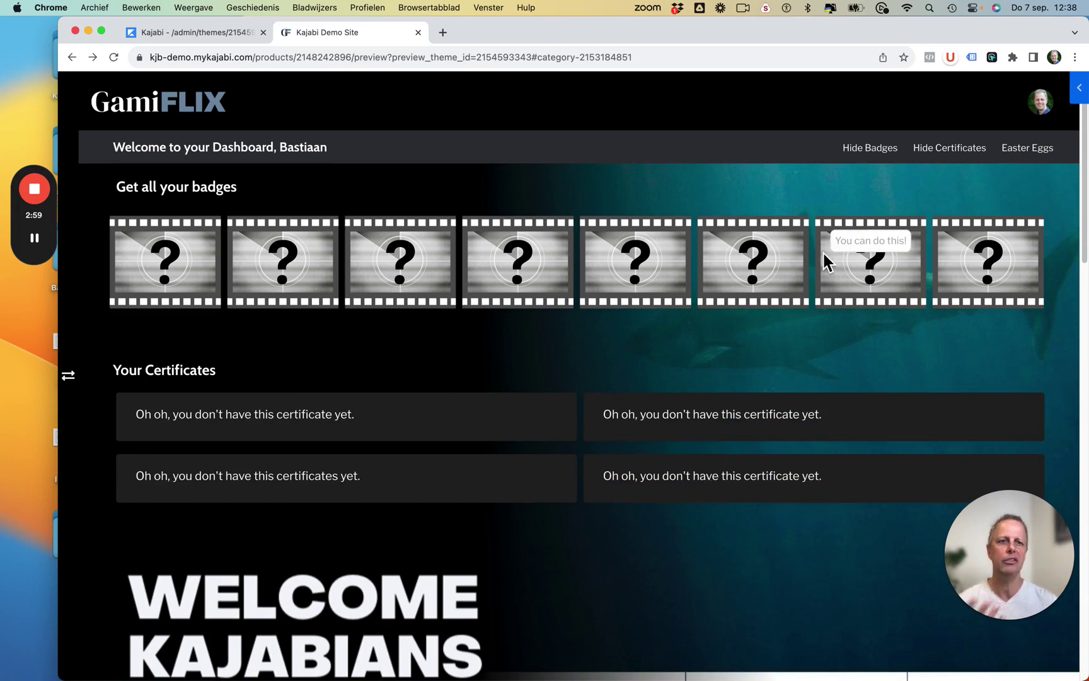
left_click(1027, 147)
scroll(930, 269, "down", 5)
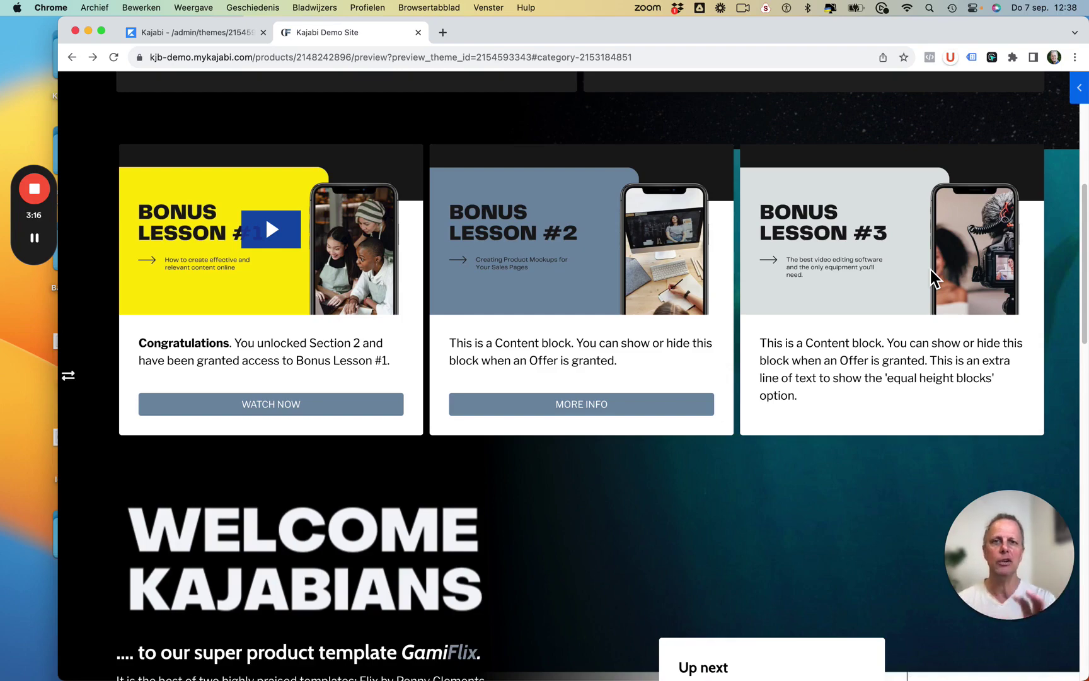
scroll(919, 270, "up", 5)
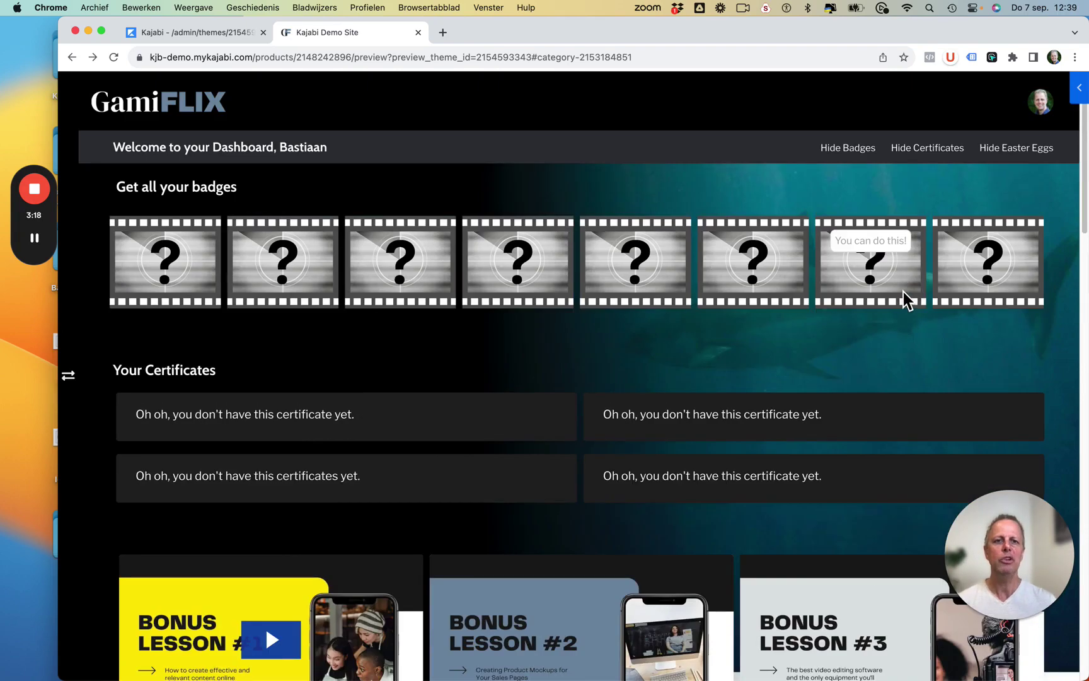
Hide the badges row and the Easter Egg bonus cards again behind the welcome banner
left_click(862, 158)
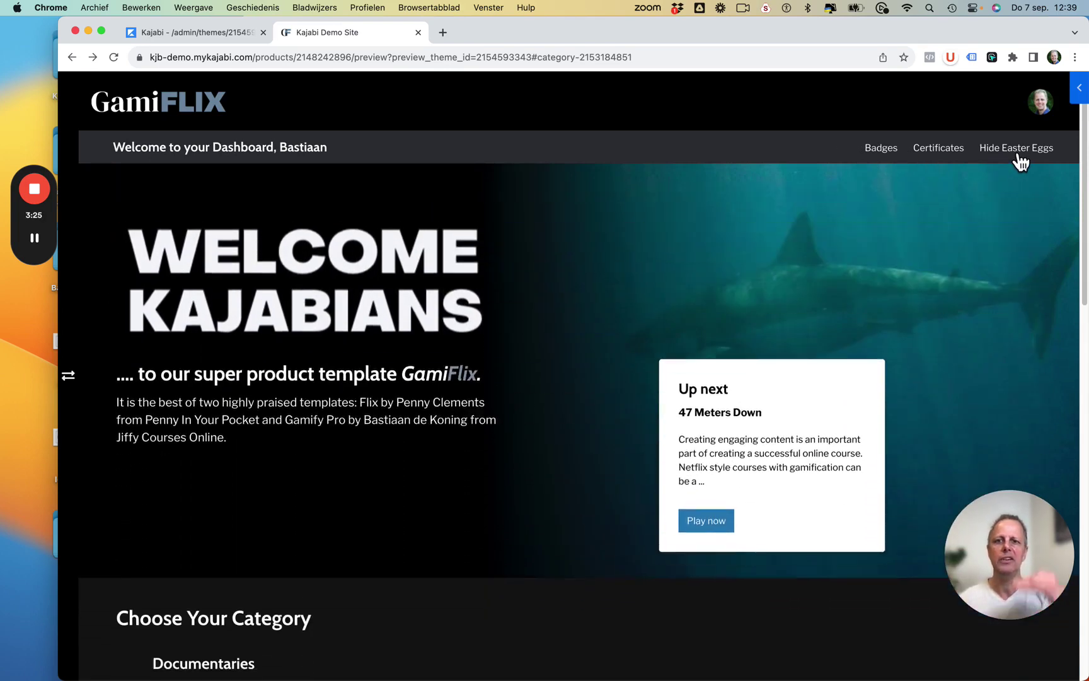
left_click(1018, 155)
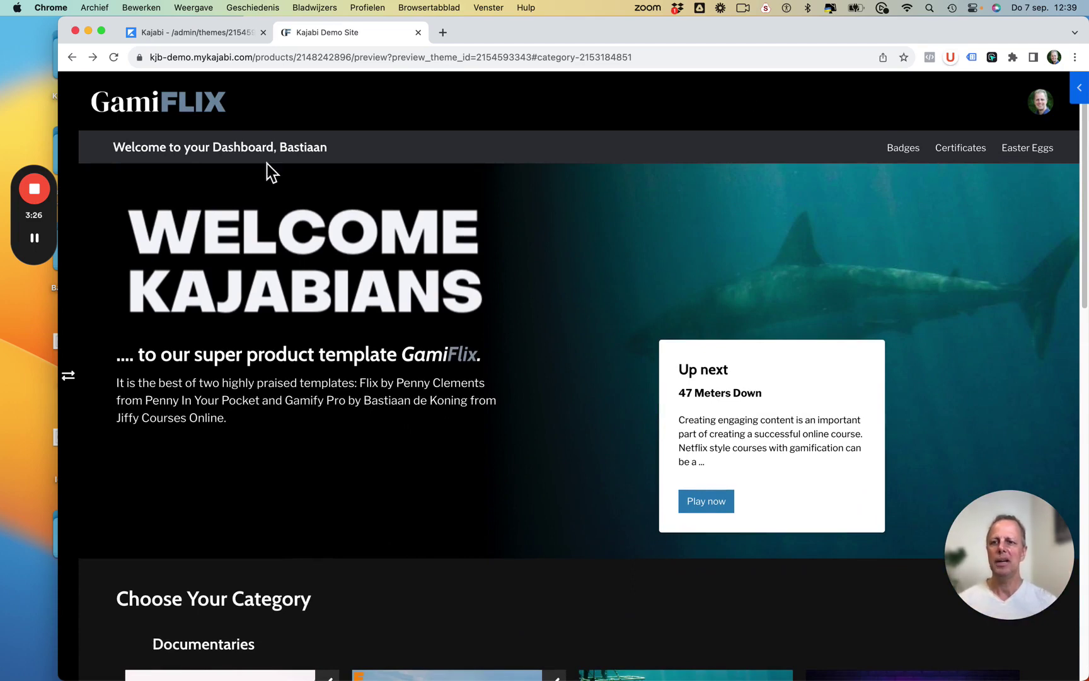
Return to the theme editor, open the sidebar, visit Header settings and go back to the Sections list
left_click(204, 32)
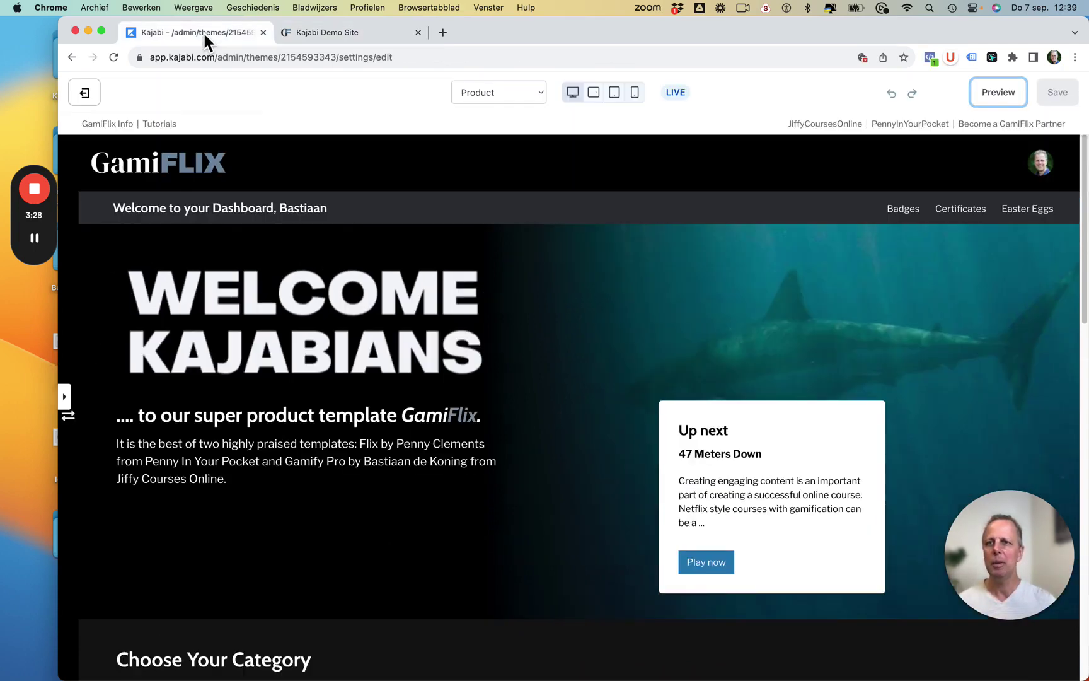
left_click(65, 397)
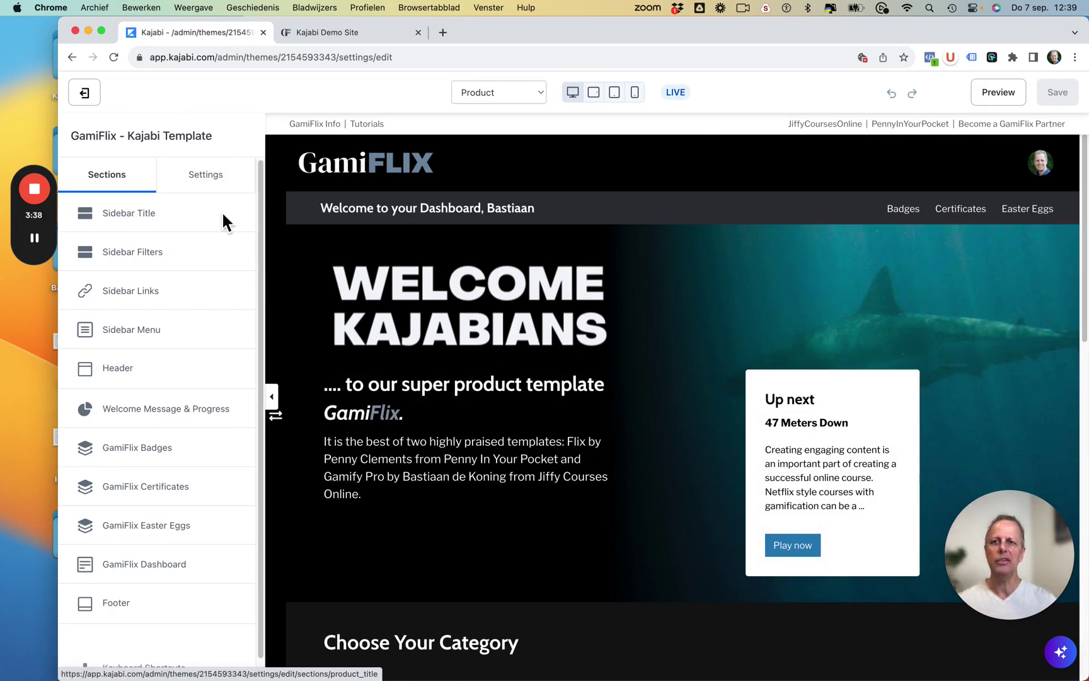
left_click(338, 186)
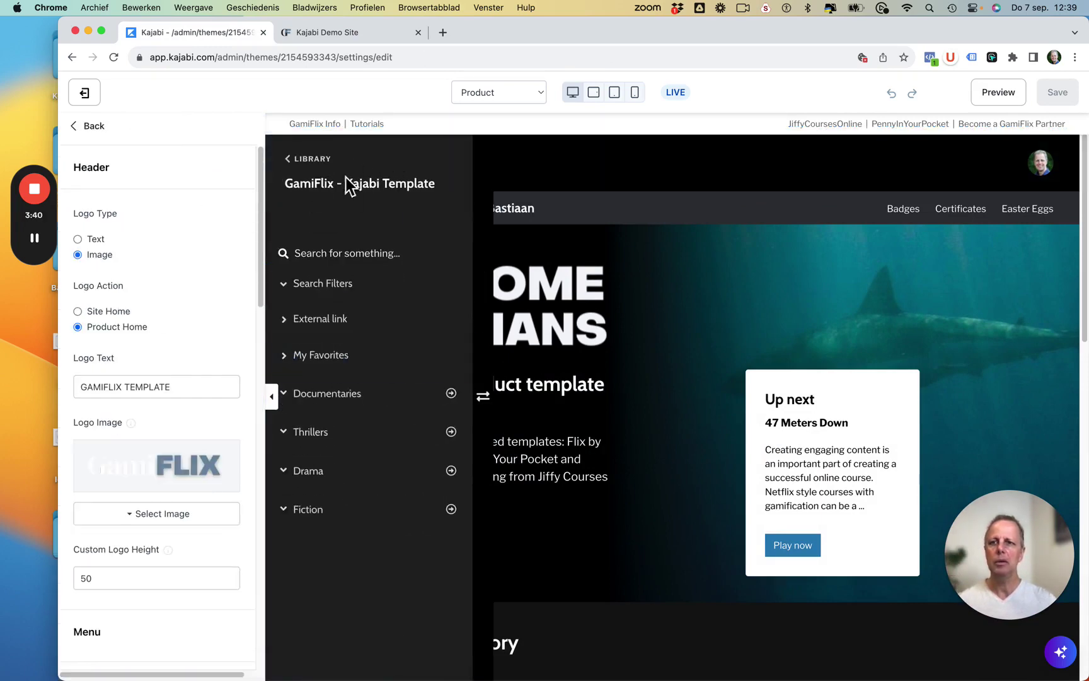
left_click(93, 134)
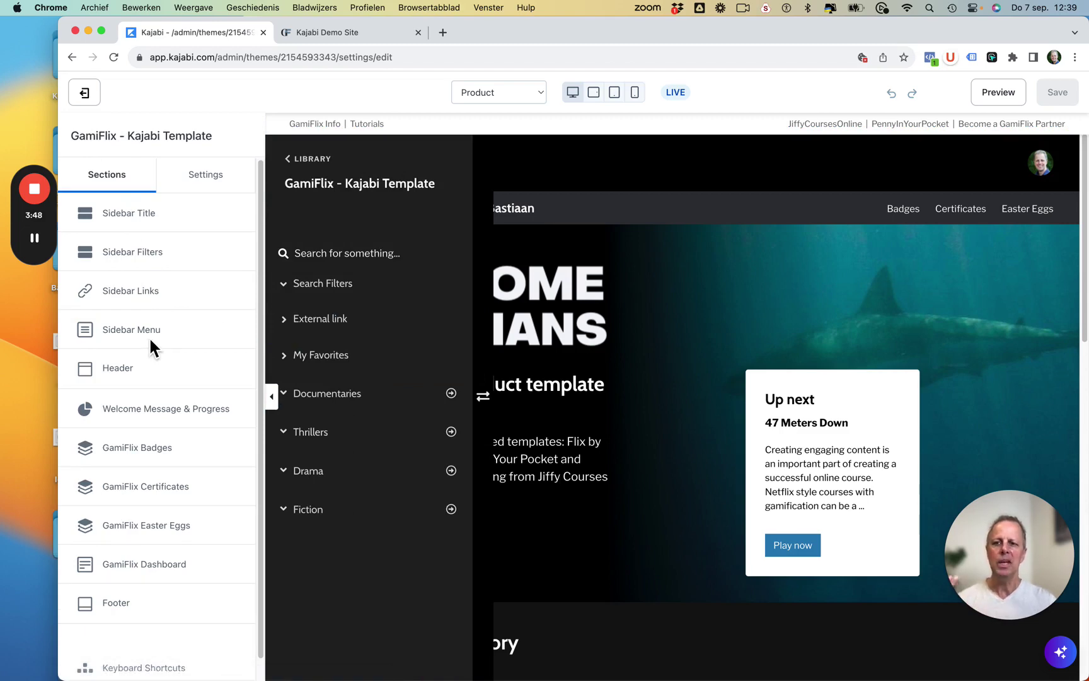
scroll(150, 442, "down", 1)
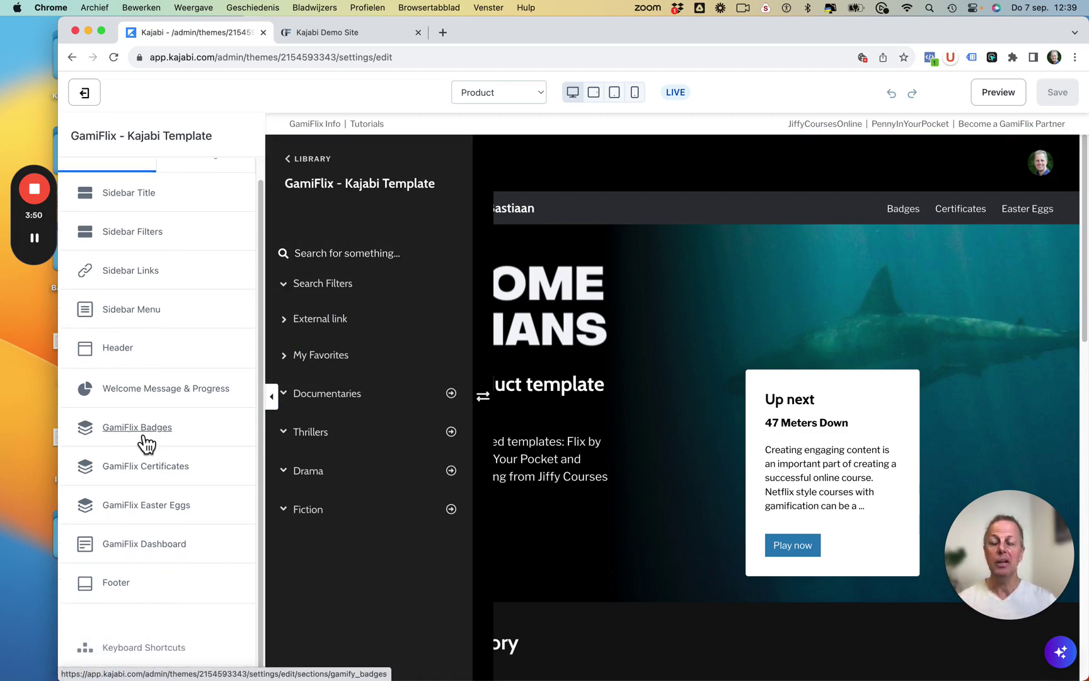
Show the GamiFlix Badges section in the preview, then hide it and return to the sections list
left_click(136, 427)
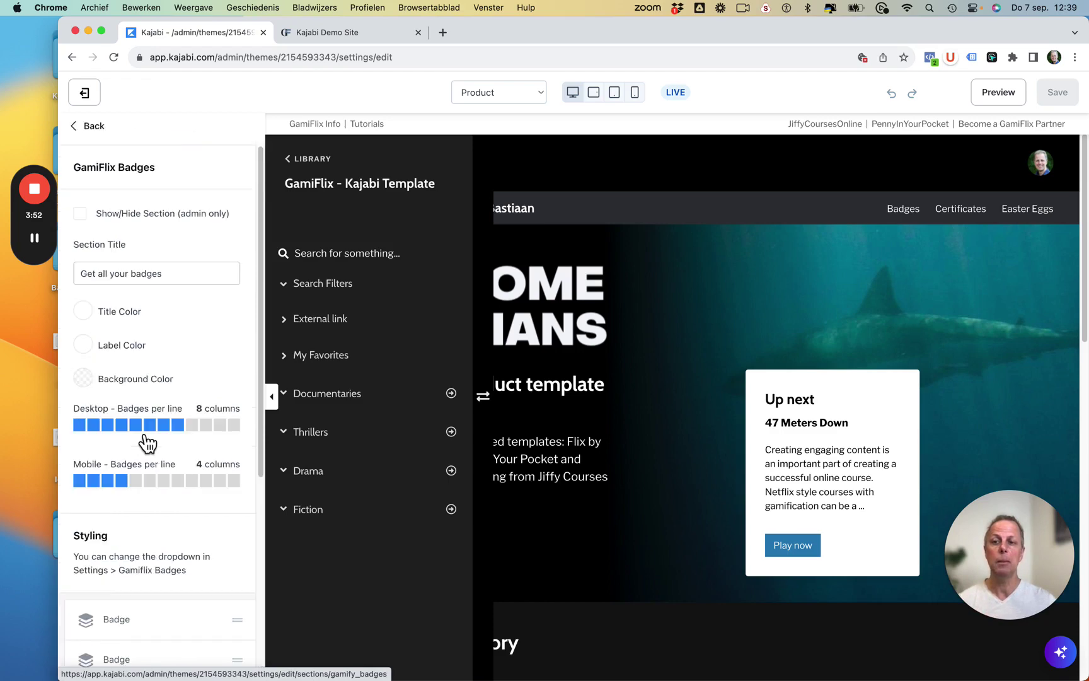
left_click(80, 213)
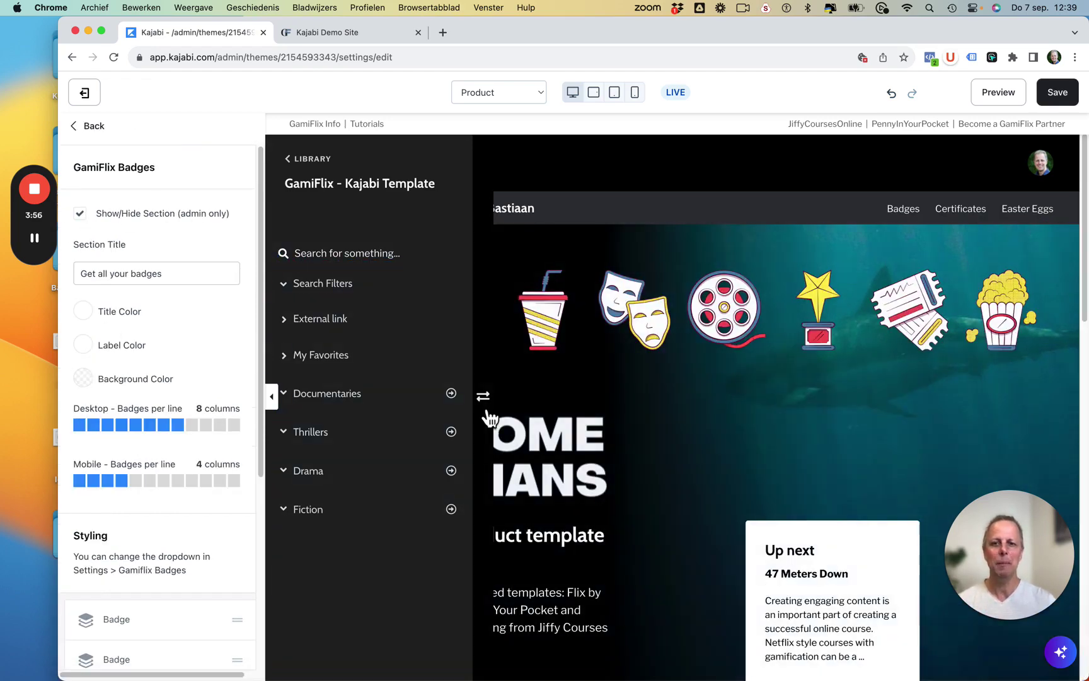
left_click(486, 401)
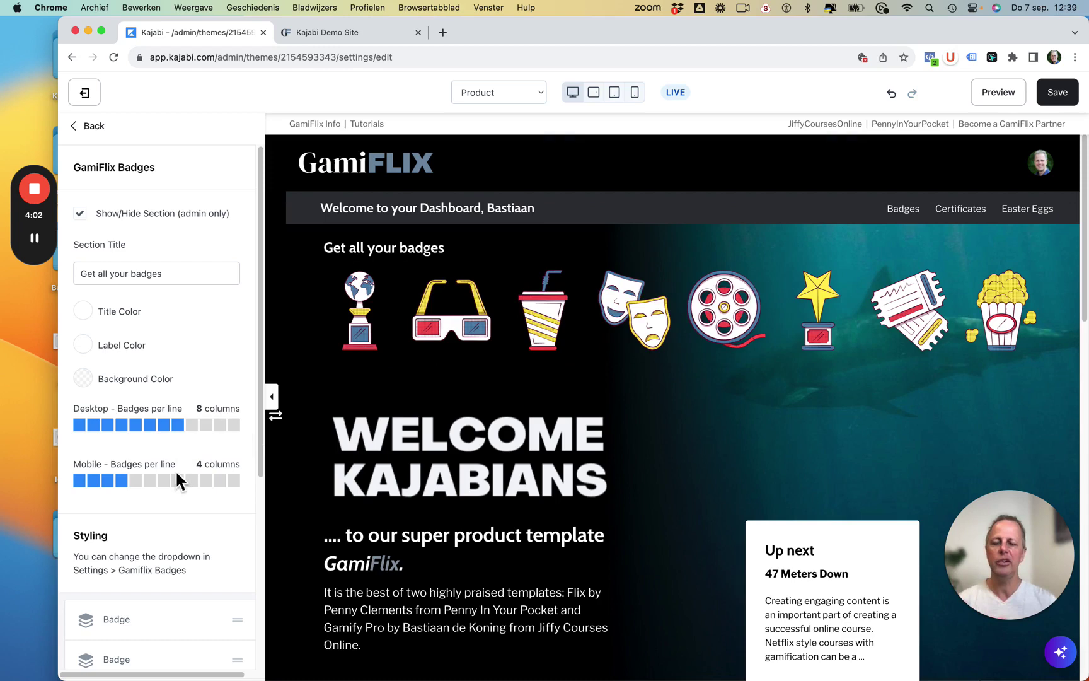
left_click(84, 222)
left_click(90, 126)
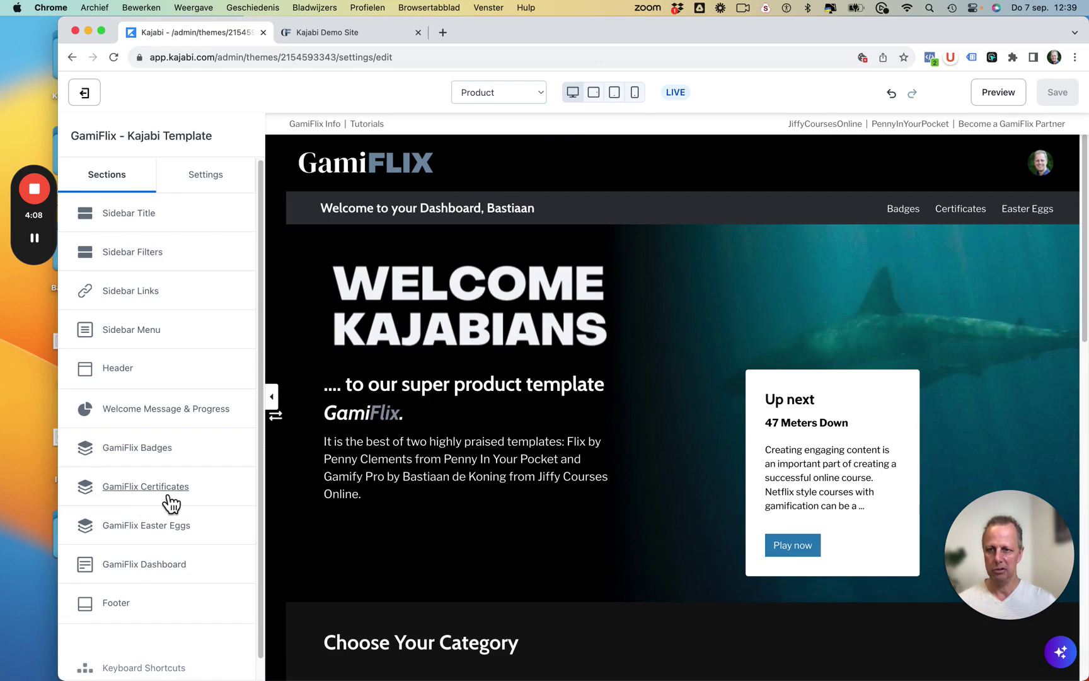
Show the GamiFlix Certificates section in the preview, then hide it and return to the sections list
left_click(163, 491)
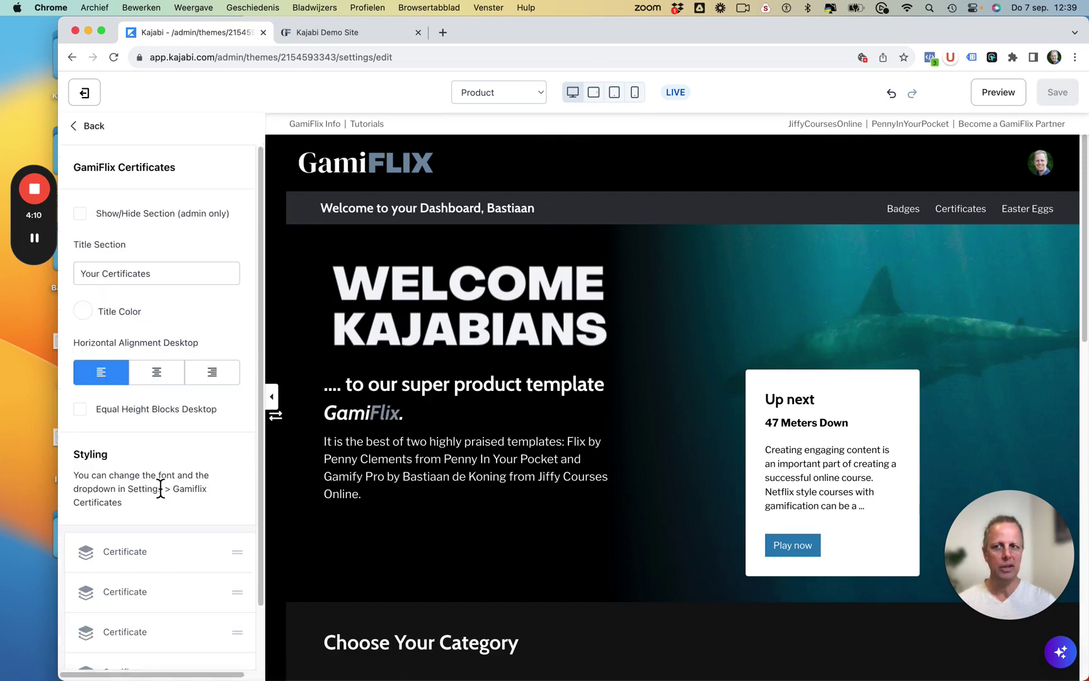
left_click(92, 223)
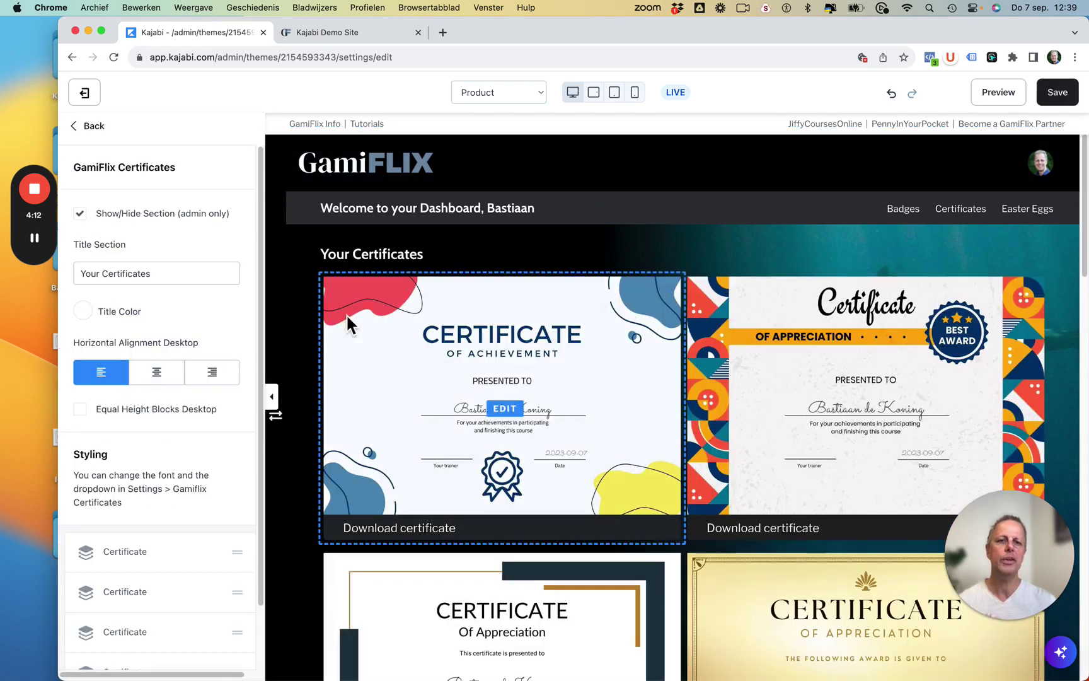
scroll(347, 321, "down", 1)
scroll(337, 308, "down", 4)
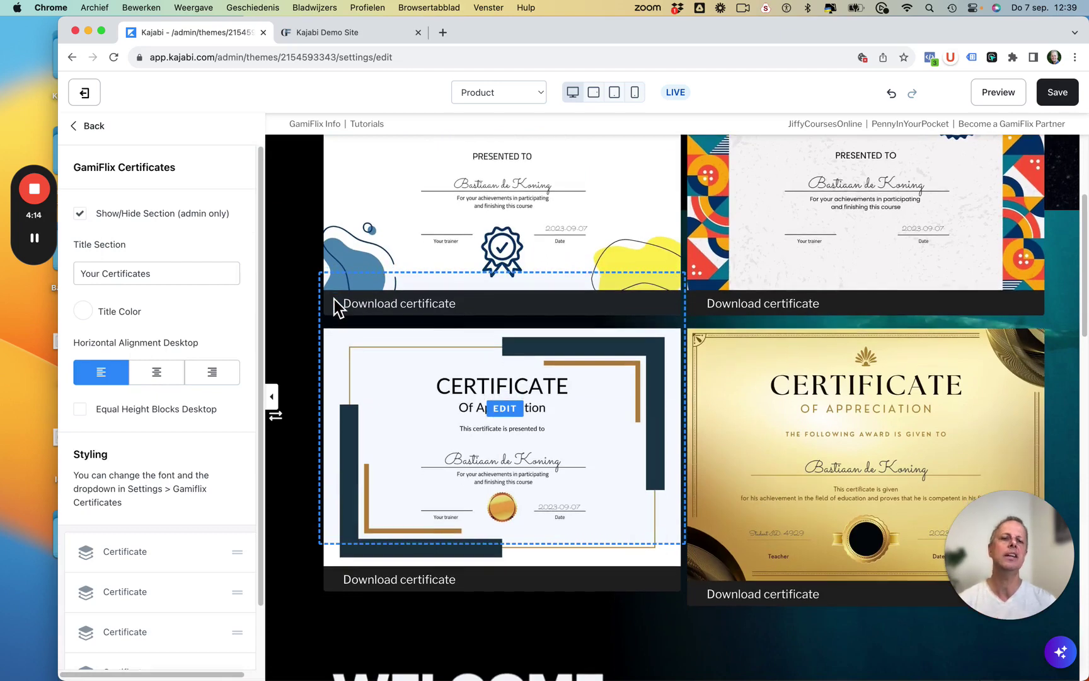
scroll(336, 307, "up", 3)
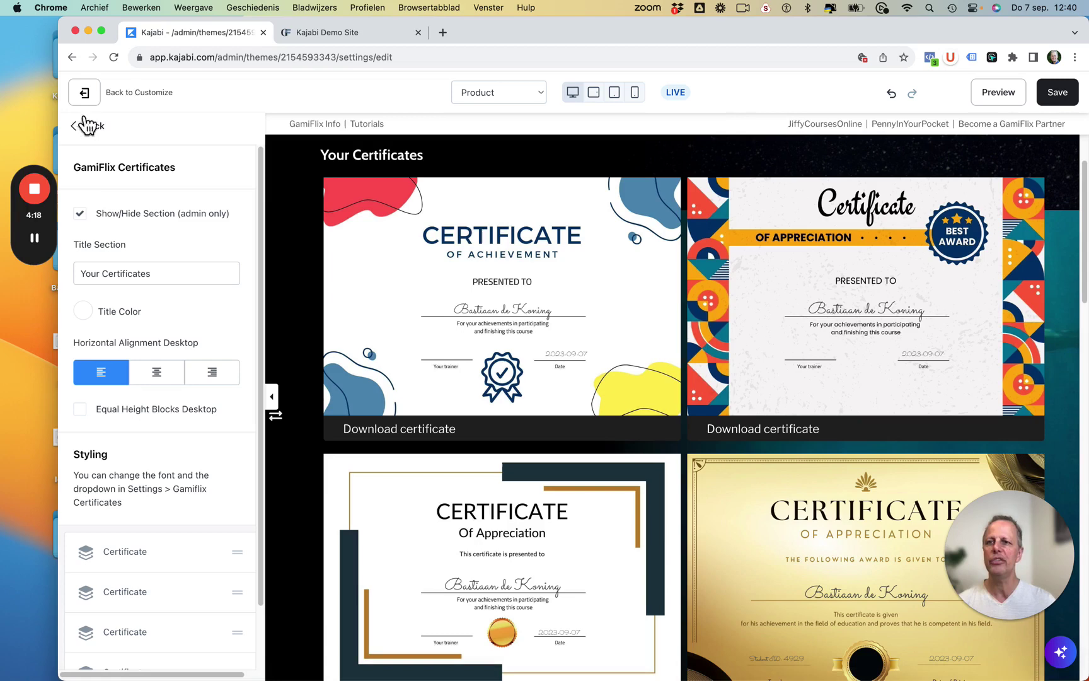
left_click(89, 218)
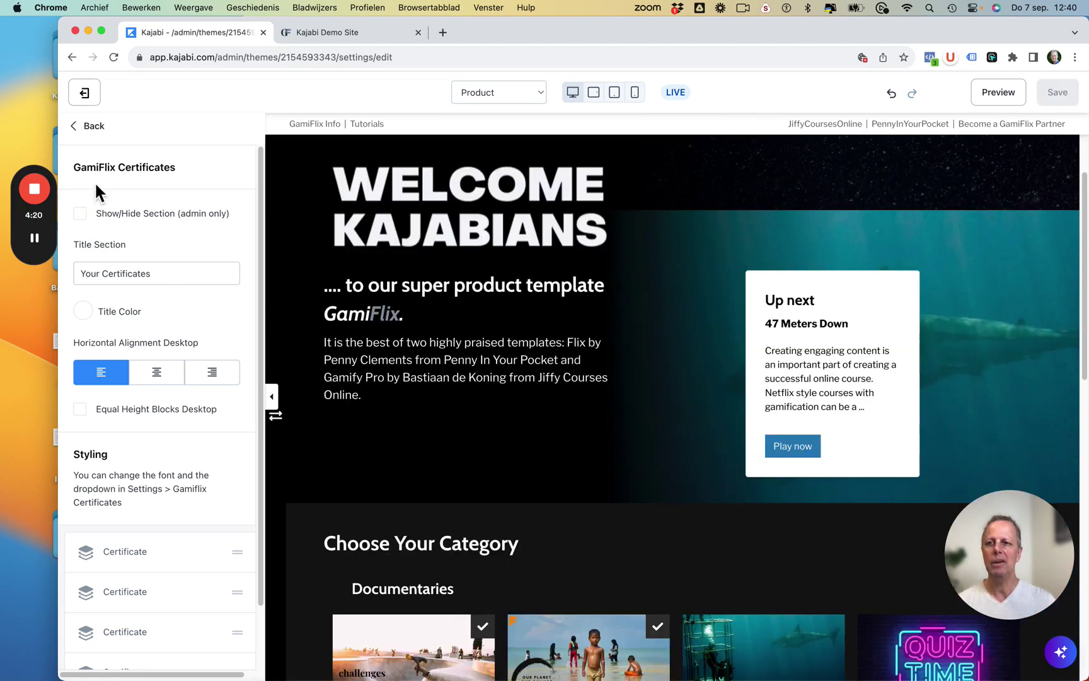
left_click(94, 126)
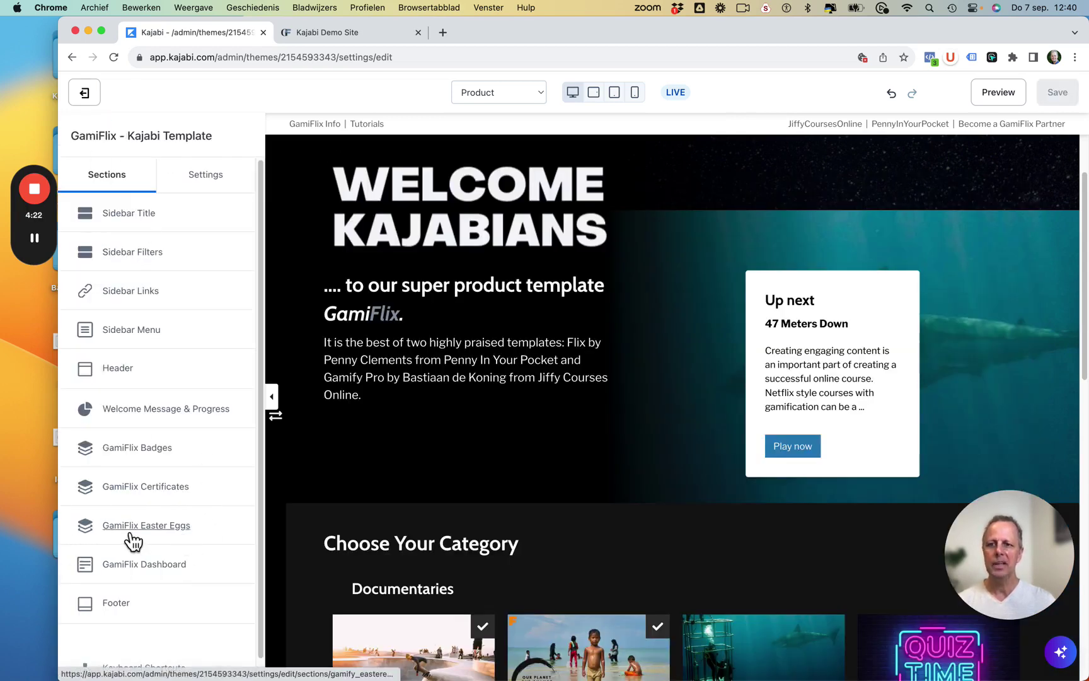
Show the Easter Eggs bonus lesson cards in the preview, hide them again, and toggle the sidebar for a full-width look
left_click(162, 528)
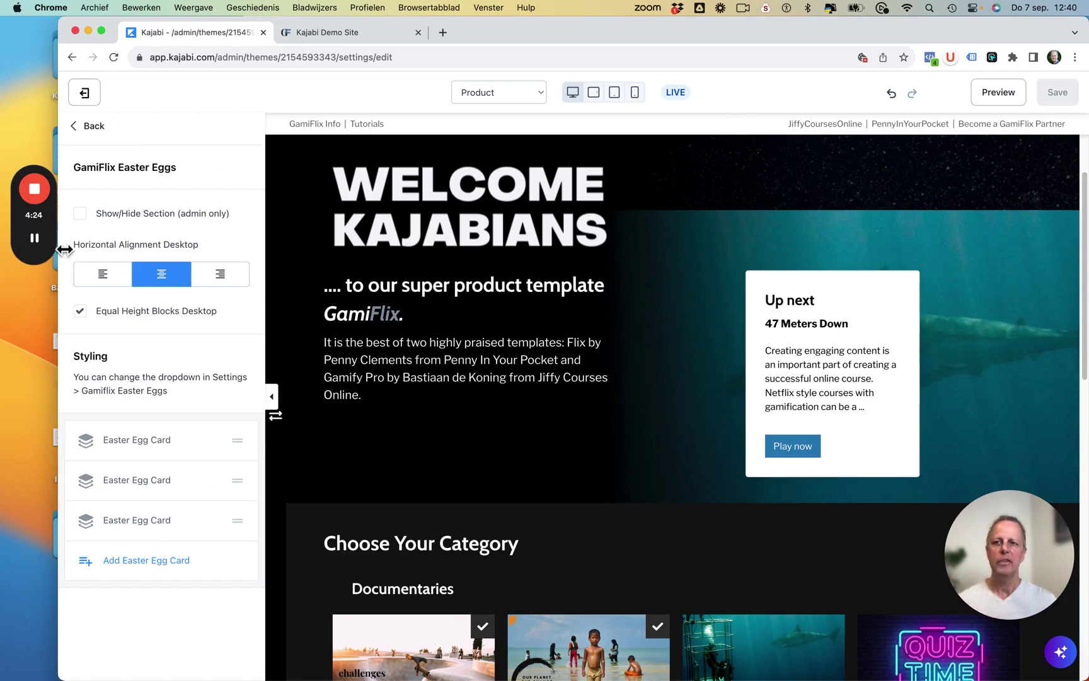
left_click(81, 216)
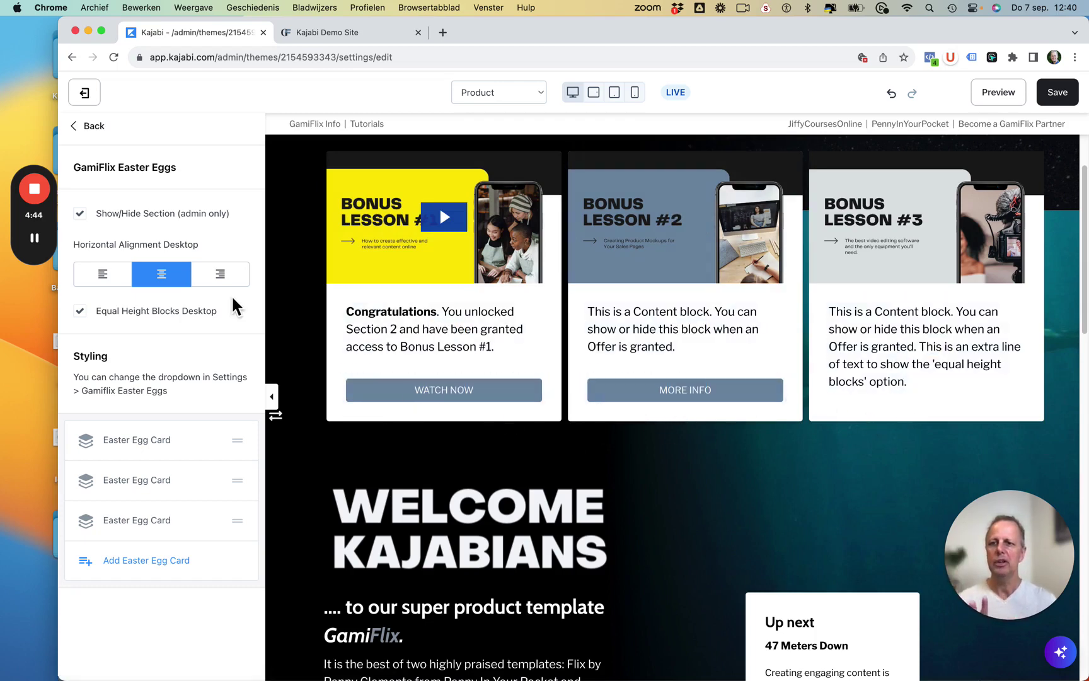
mouse_move(137, 440)
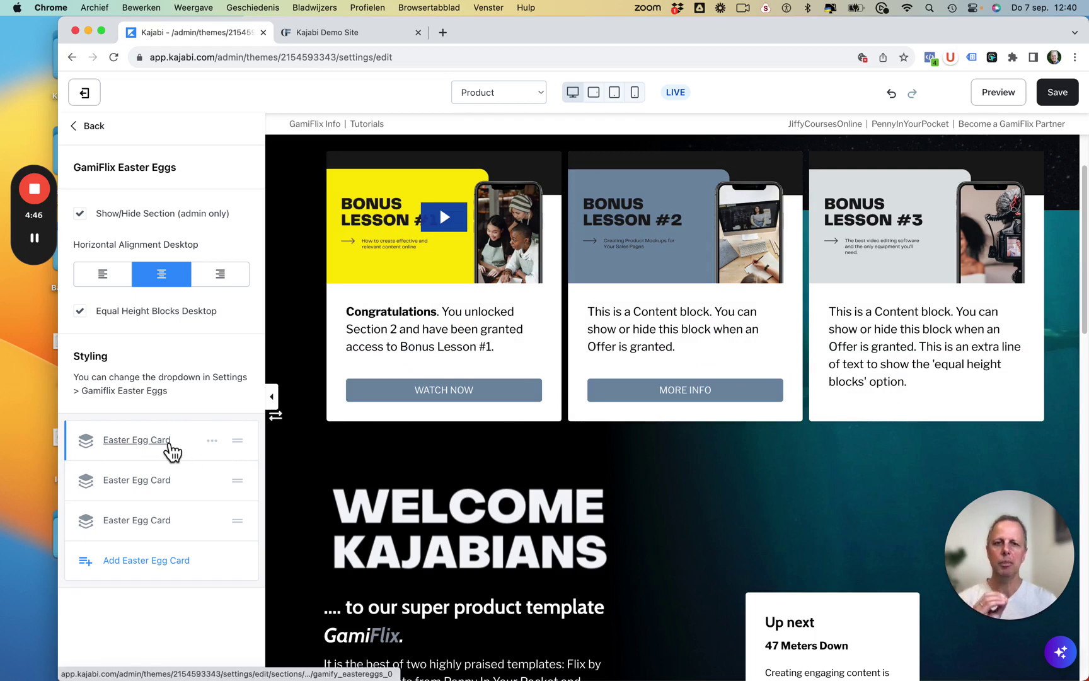
left_click(80, 213)
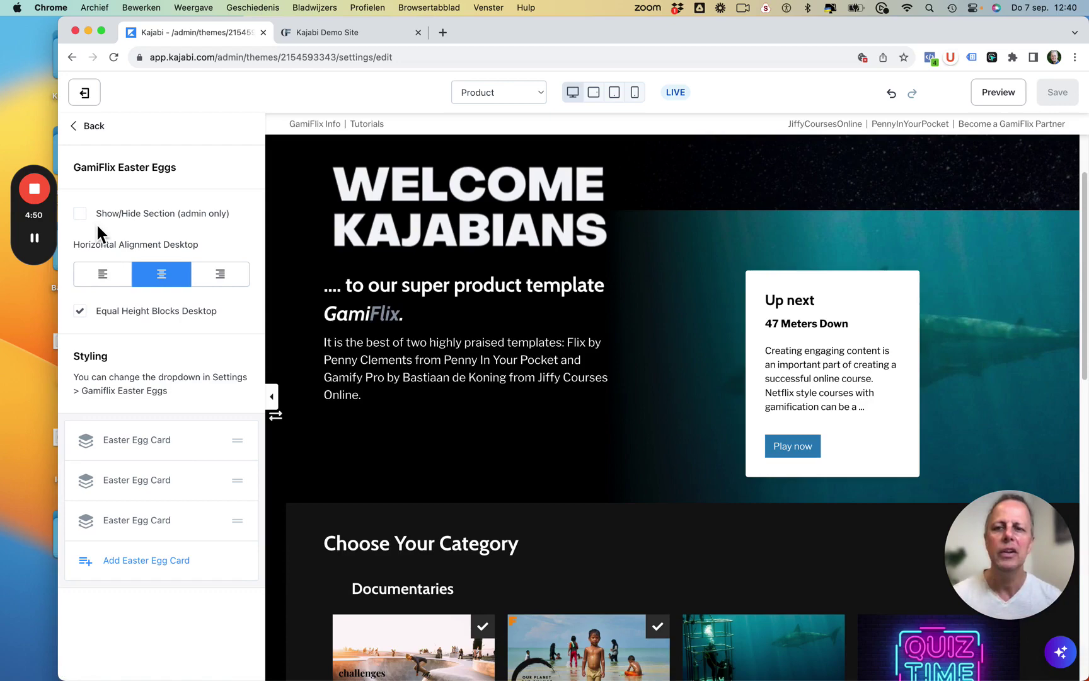
left_click(272, 398)
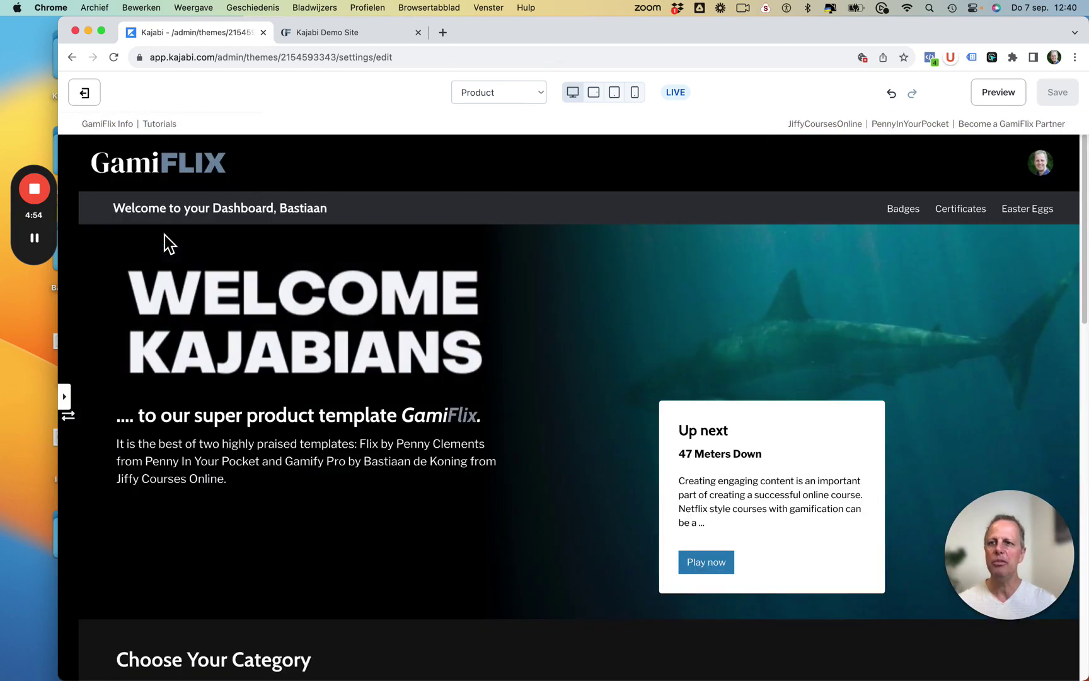
left_click(65, 396)
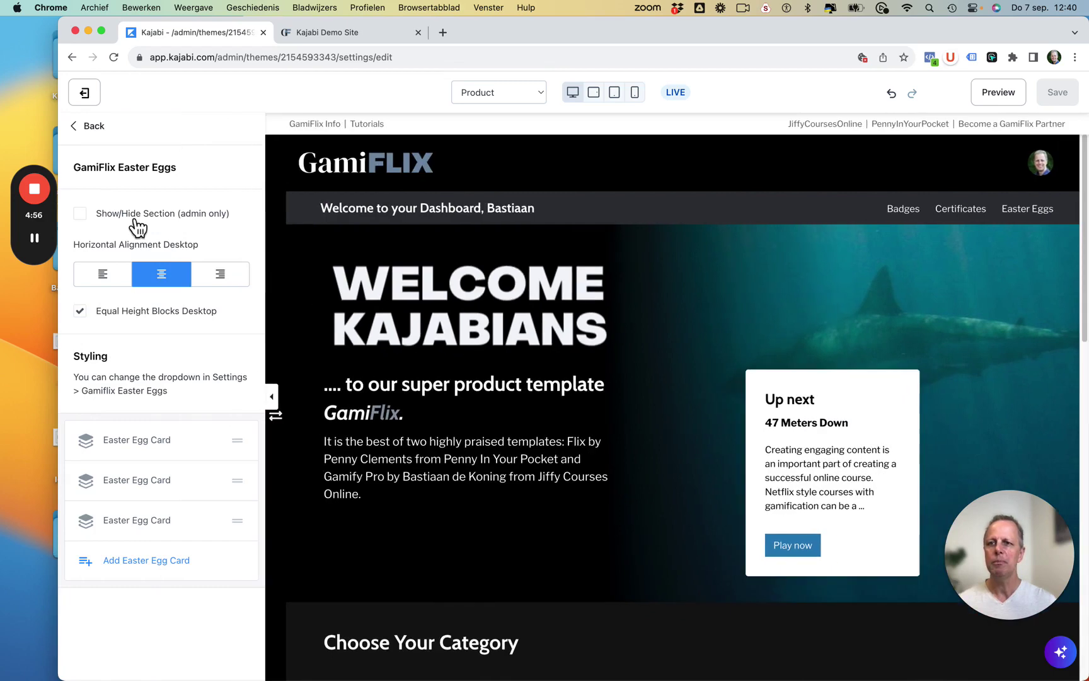
Switch the sidebar to the GamiFlix template's global Settings list
left_click(82, 131)
left_click(225, 184)
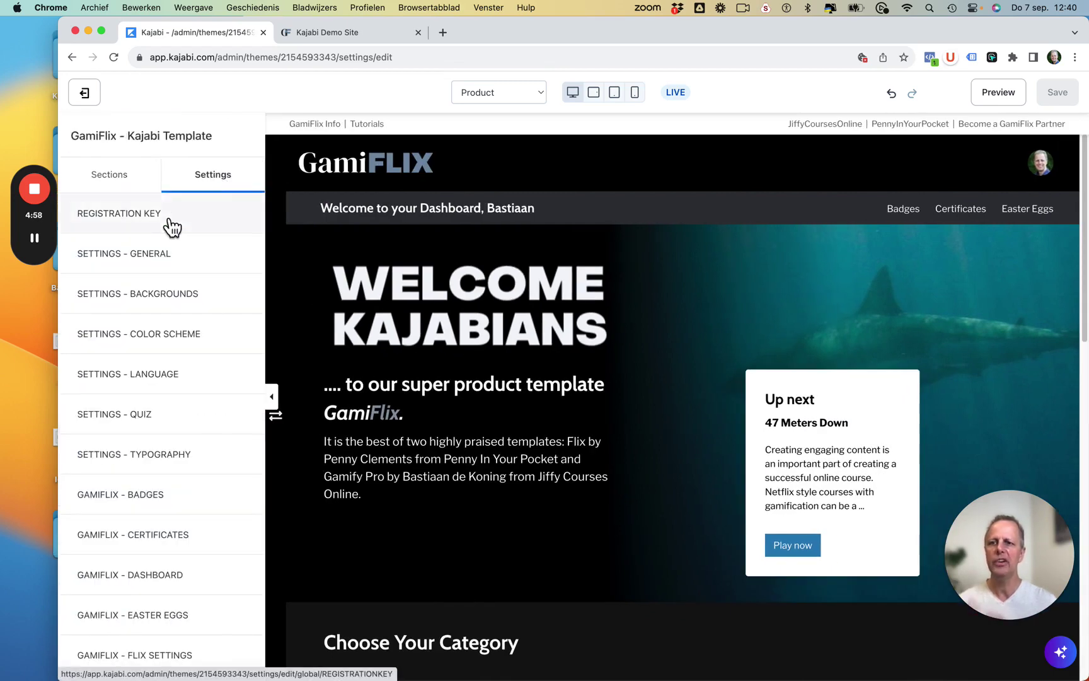
scroll(174, 229, "down", 3)
scroll(174, 230, "down", 4)
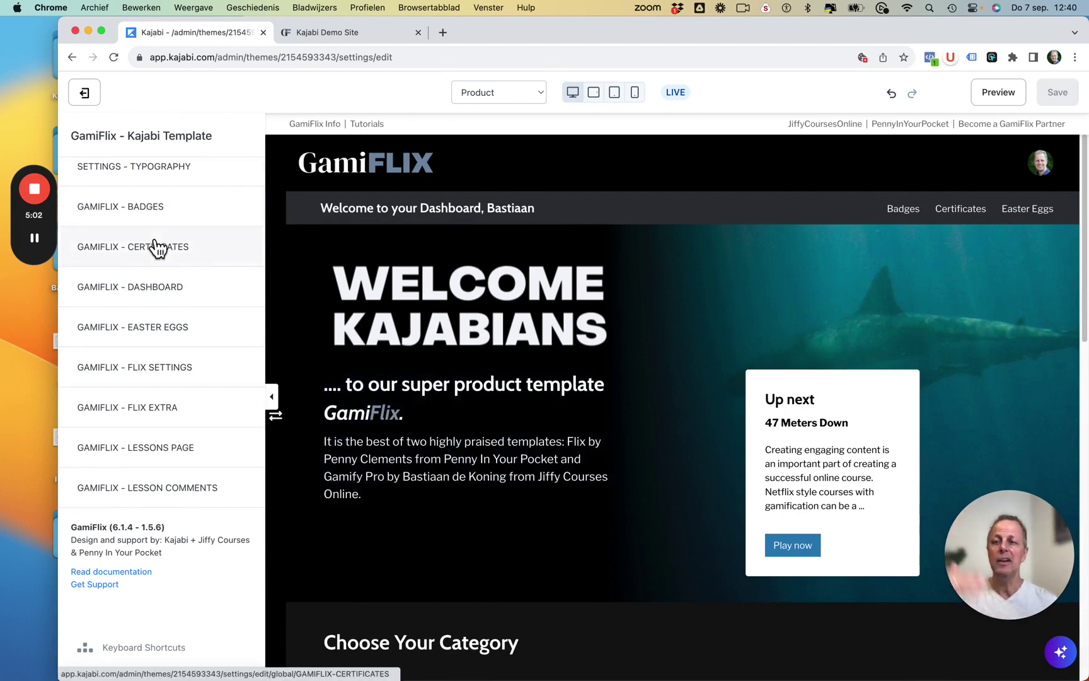
scroll(157, 248, "up", 1)
scroll(157, 247, "up", 4)
scroll(158, 249, "up", 3)
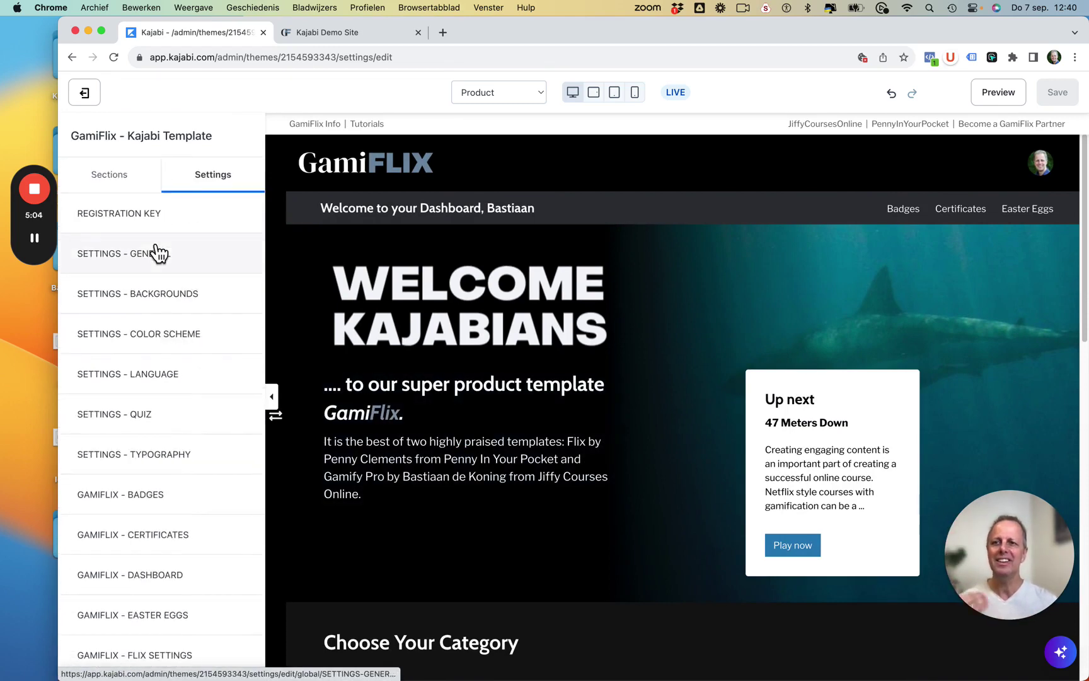
scroll(158, 254, "down", 5)
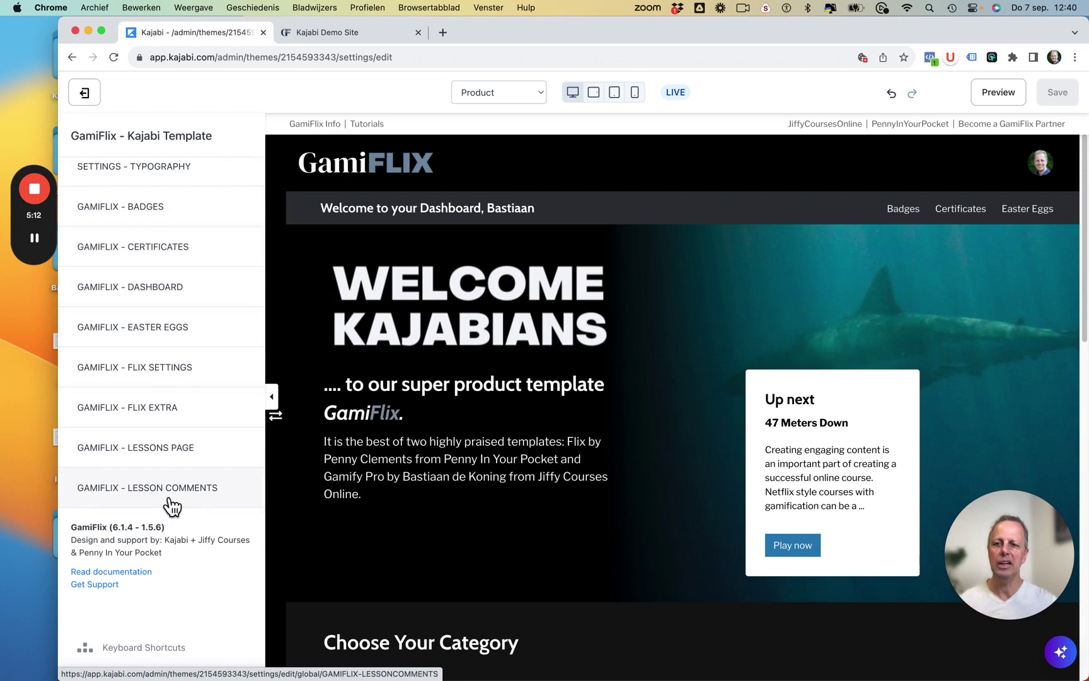
In Flix Settings set the category slider effect to Coverflow, save, and preview it on the Documentaries row
left_click(161, 366)
scroll(432, 406, "down", 5)
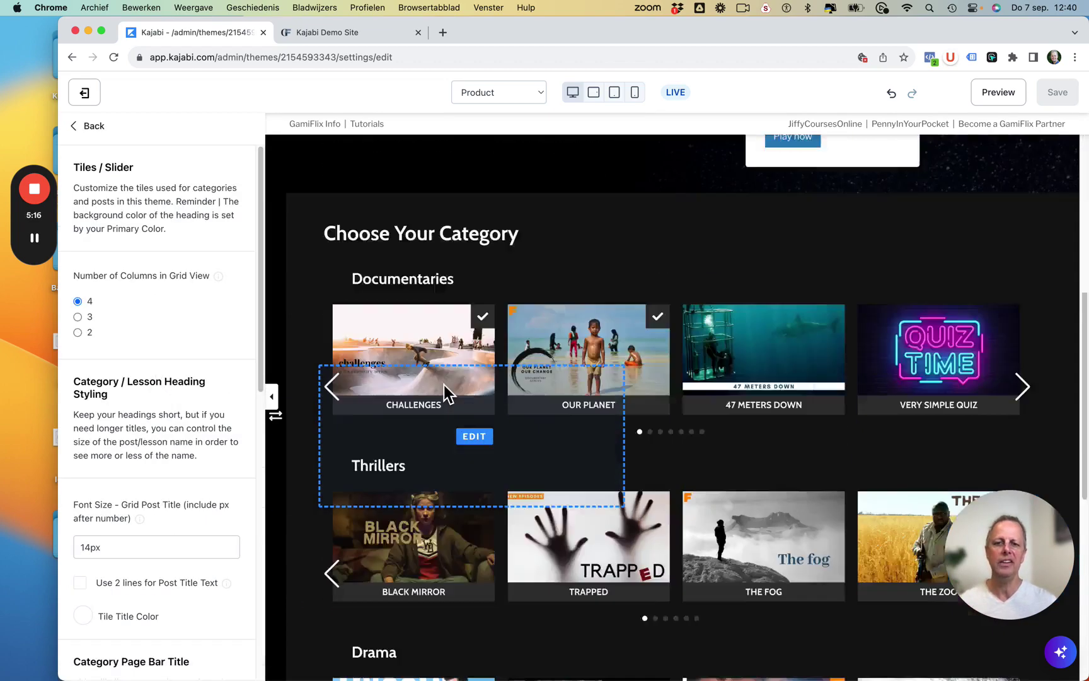
scroll(444, 385, "down", 5)
scroll(613, 384, "up", 2)
scroll(616, 384, "up", 3)
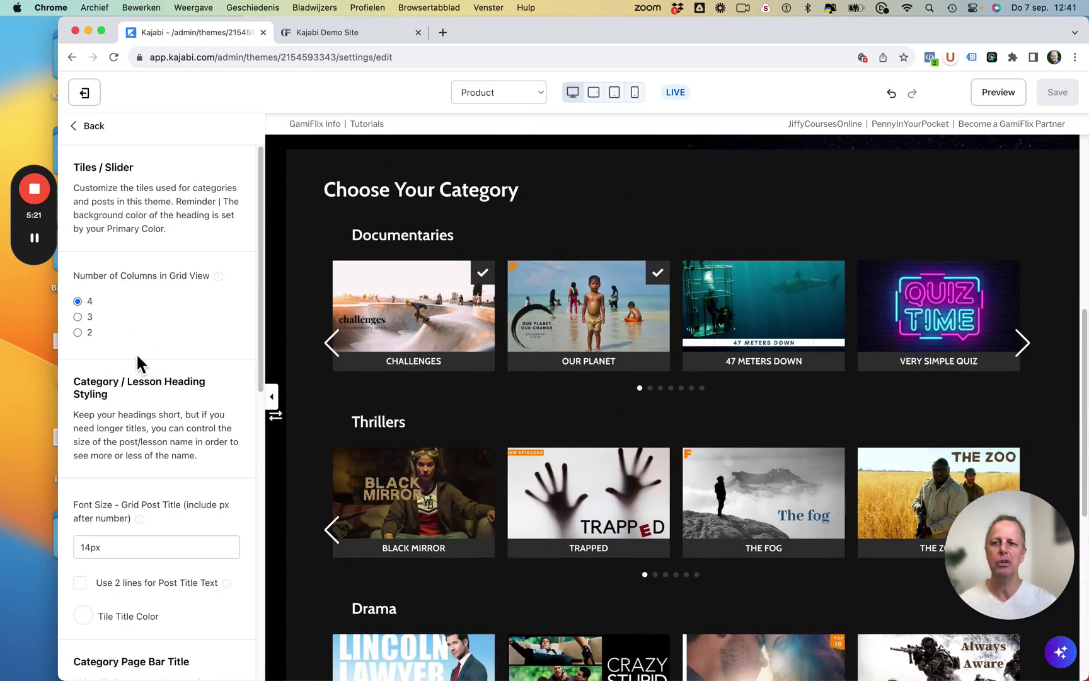
scroll(136, 355, "down", 3)
scroll(136, 354, "down", 2)
scroll(137, 354, "down", 3)
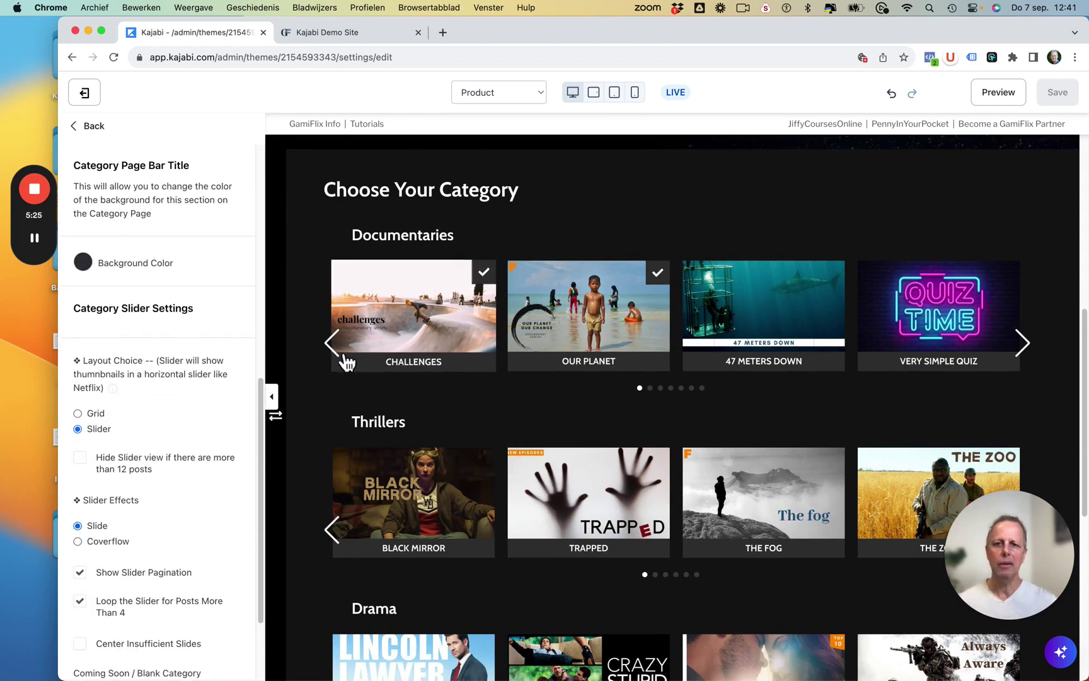
left_click(1023, 344)
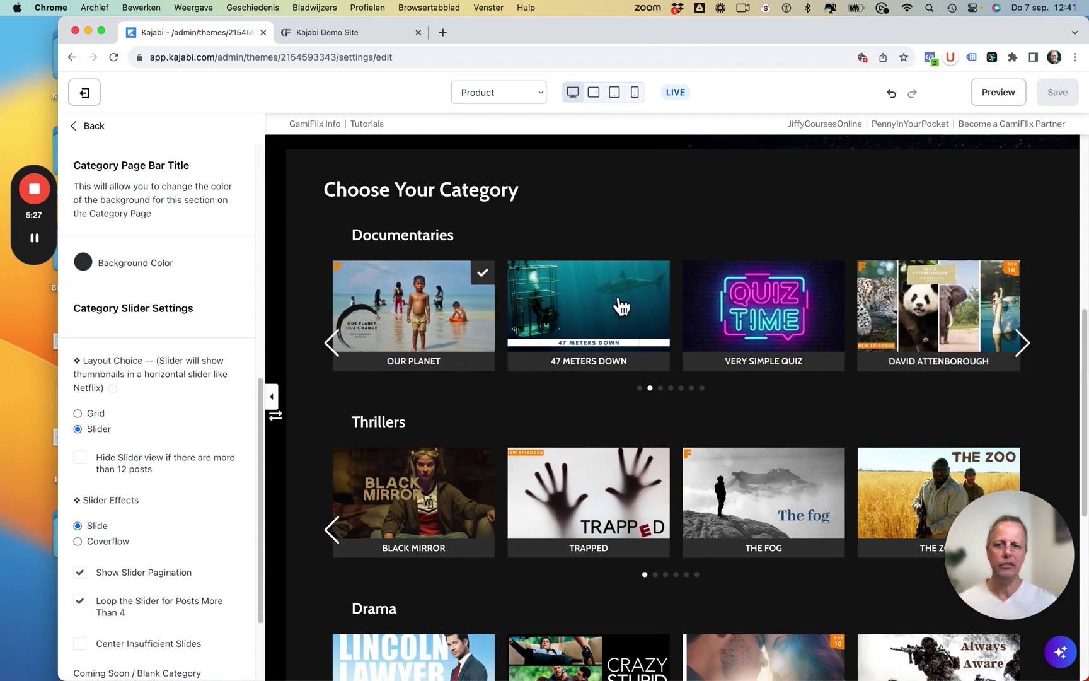
left_click(103, 547)
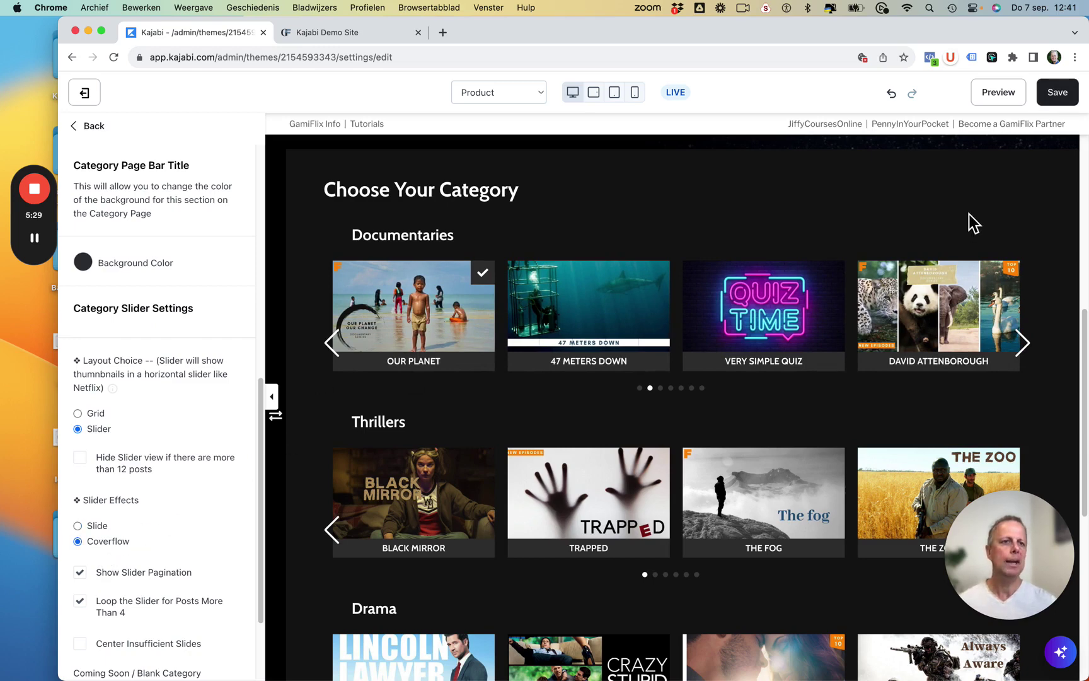
left_click(1058, 92)
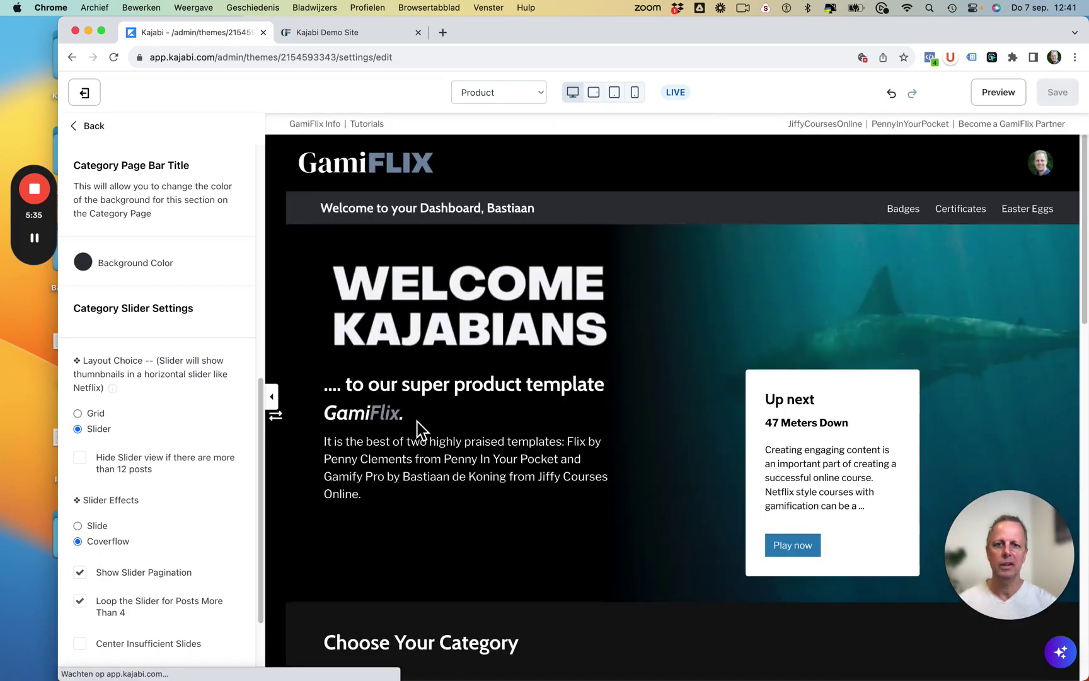
scroll(417, 422, "down", 5)
scroll(429, 420, "down", 5)
scroll(434, 432, "up", 4)
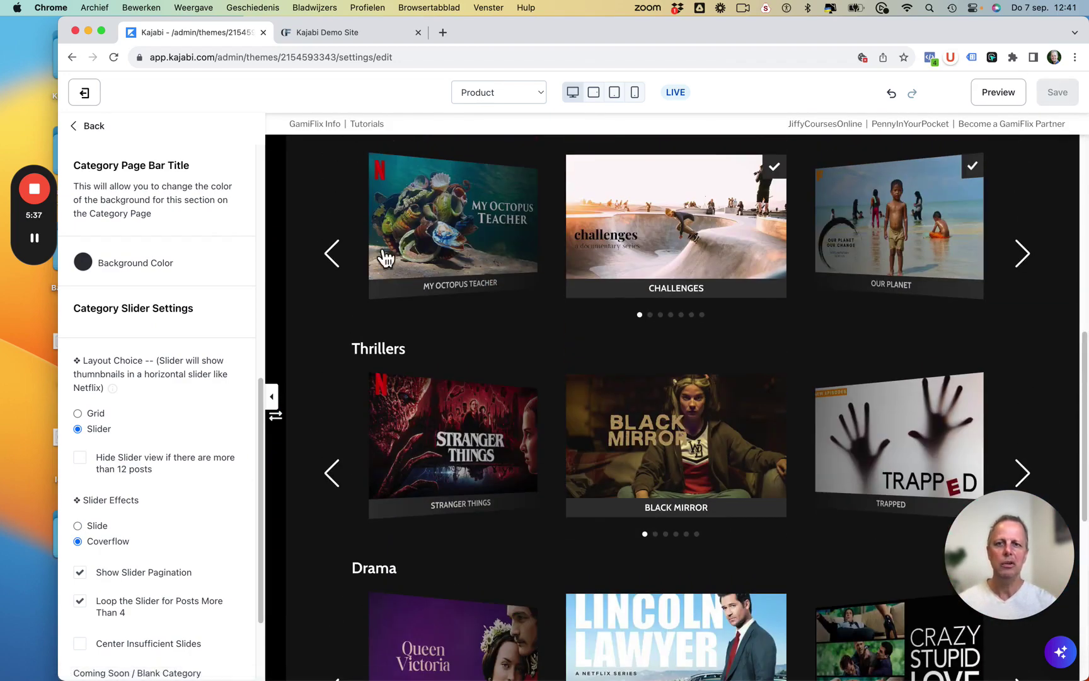
left_click(1023, 254)
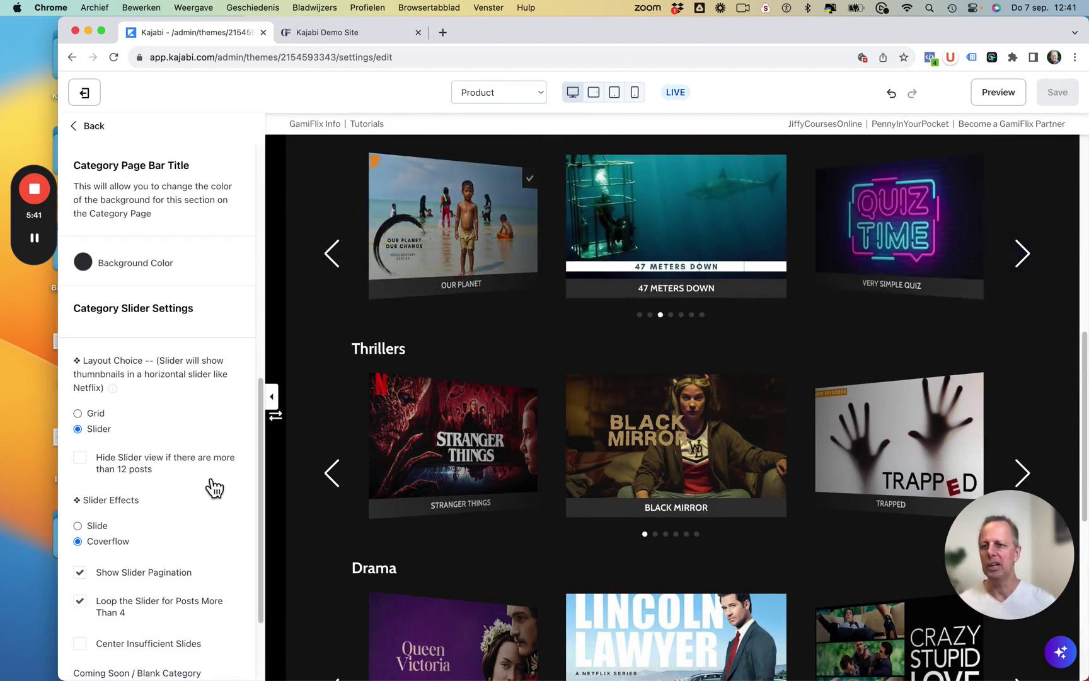
scroll(168, 480, "down", 3)
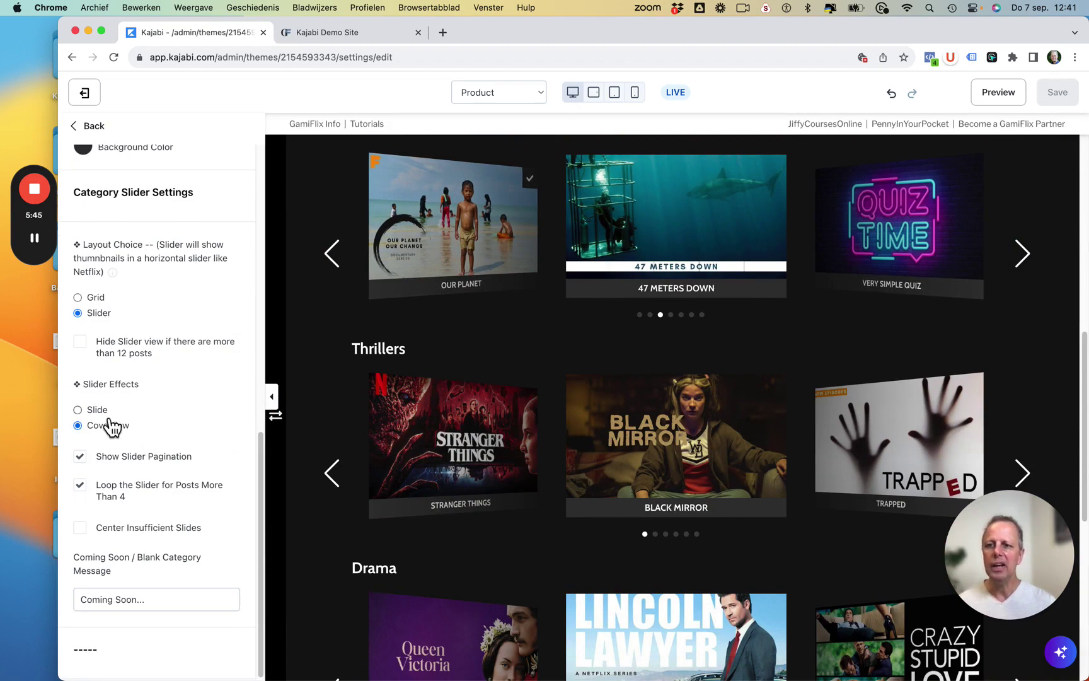
Restore the slider effect to Slide with Slider layout and save the theme
left_click(85, 409)
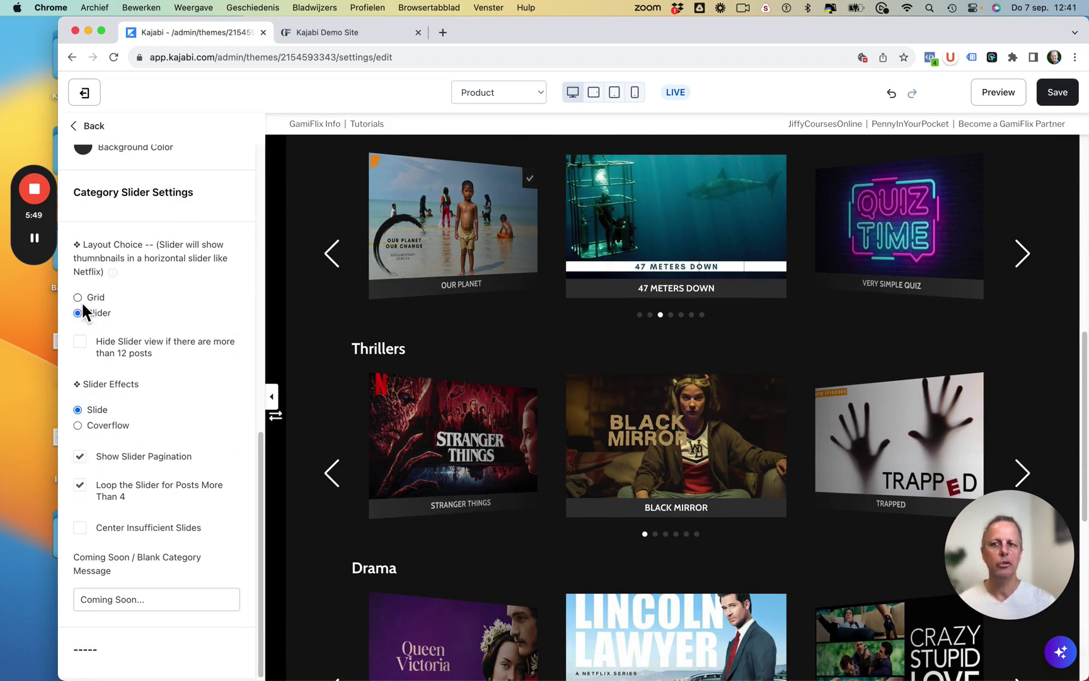
left_click(82, 301)
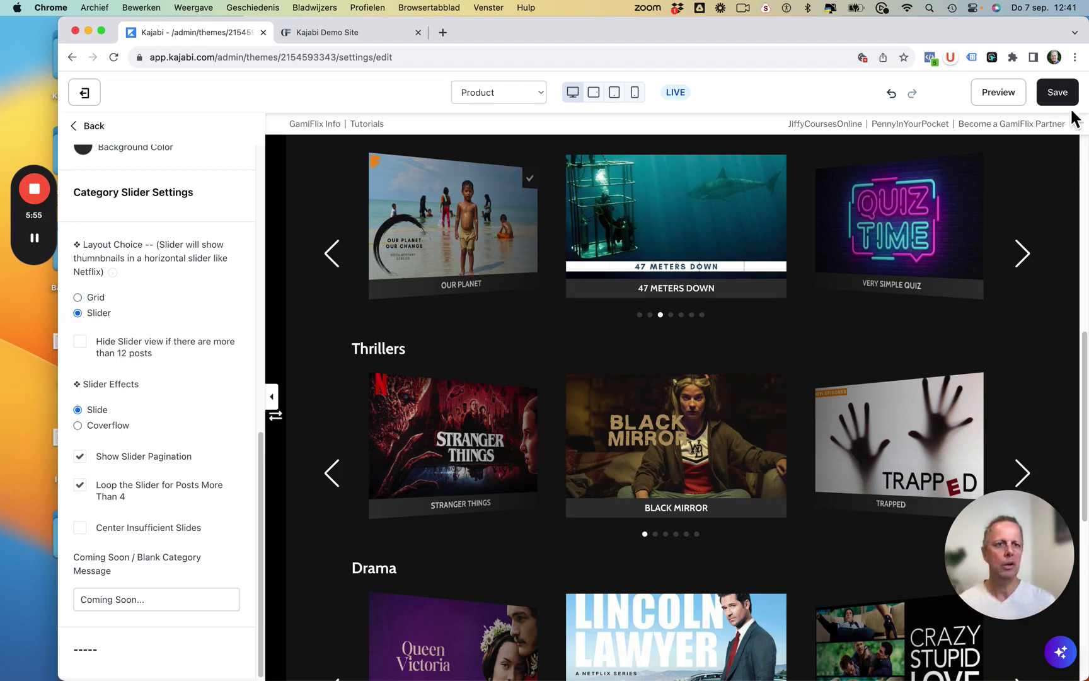
left_click(1058, 94)
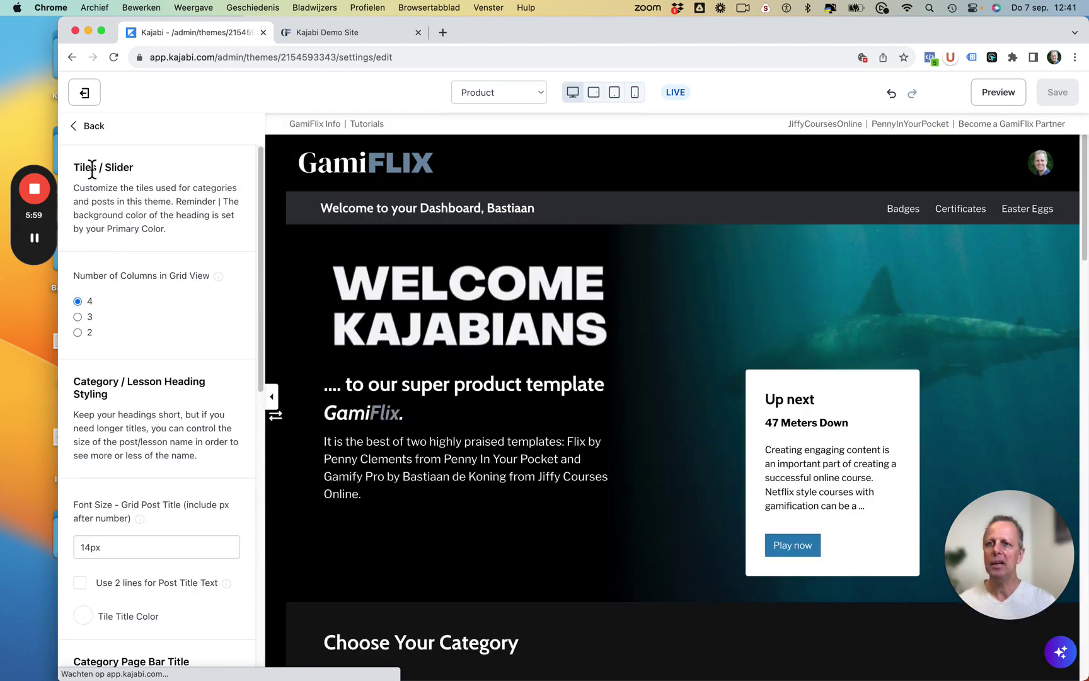
Choose Post from the page-type dropdown to preview the Challenges lesson page
left_click(495, 93)
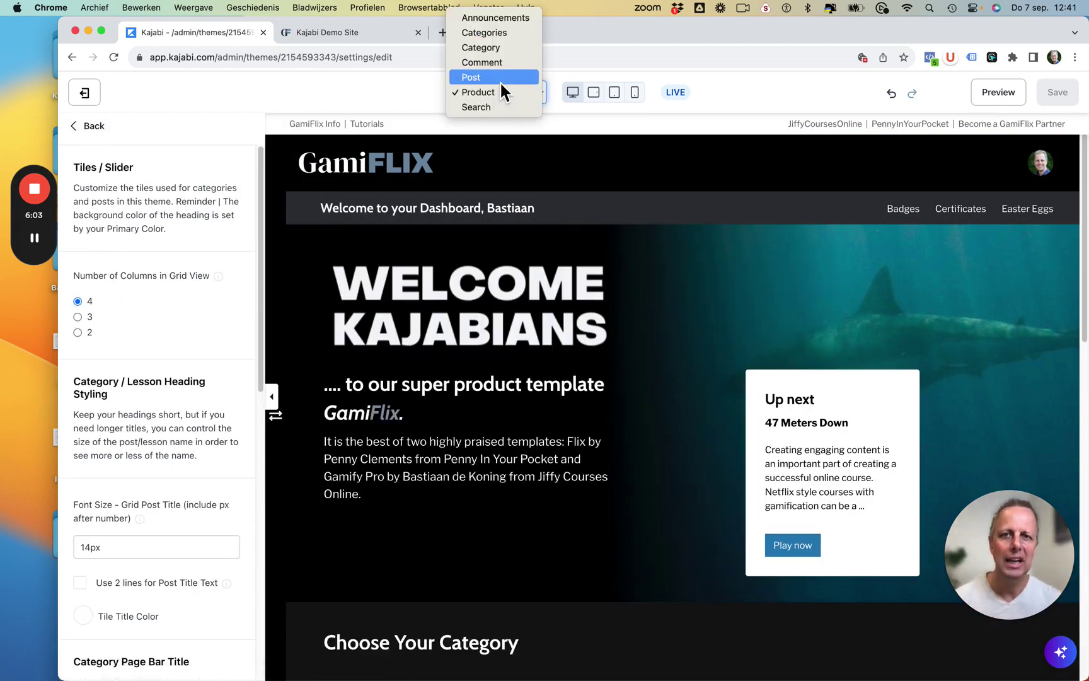
left_click(501, 82)
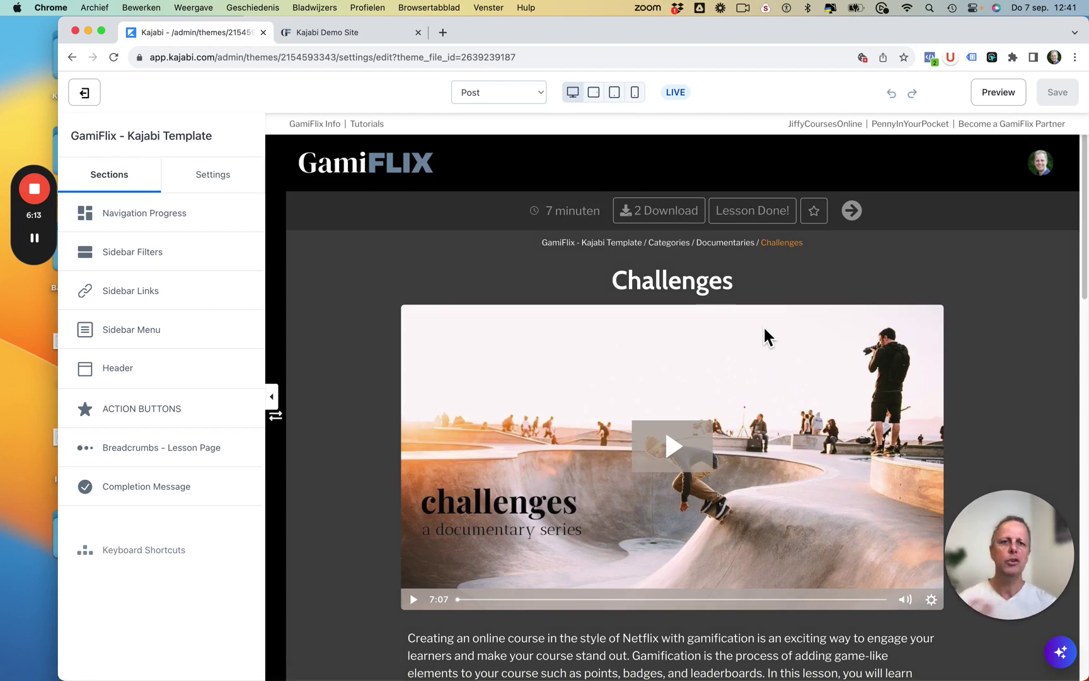
scroll(852, 400, "down", 10)
scroll(850, 404, "up", 10)
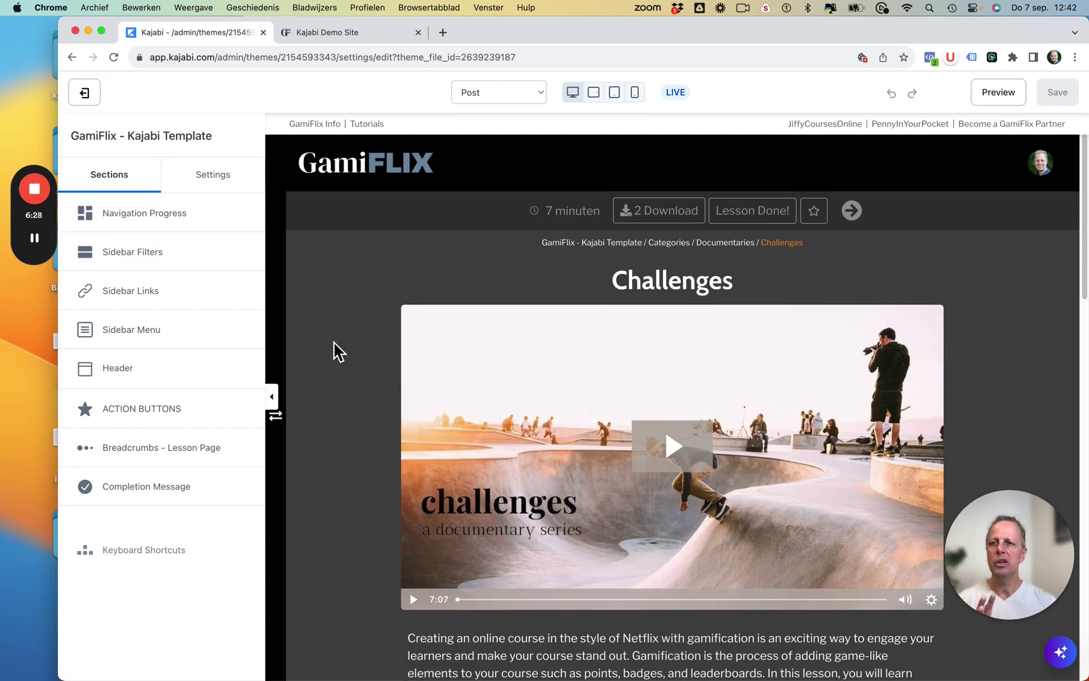
In Lessons Page settings try 12 then 10 columns for Post Video Width and save
left_click(505, 98)
left_click(219, 184)
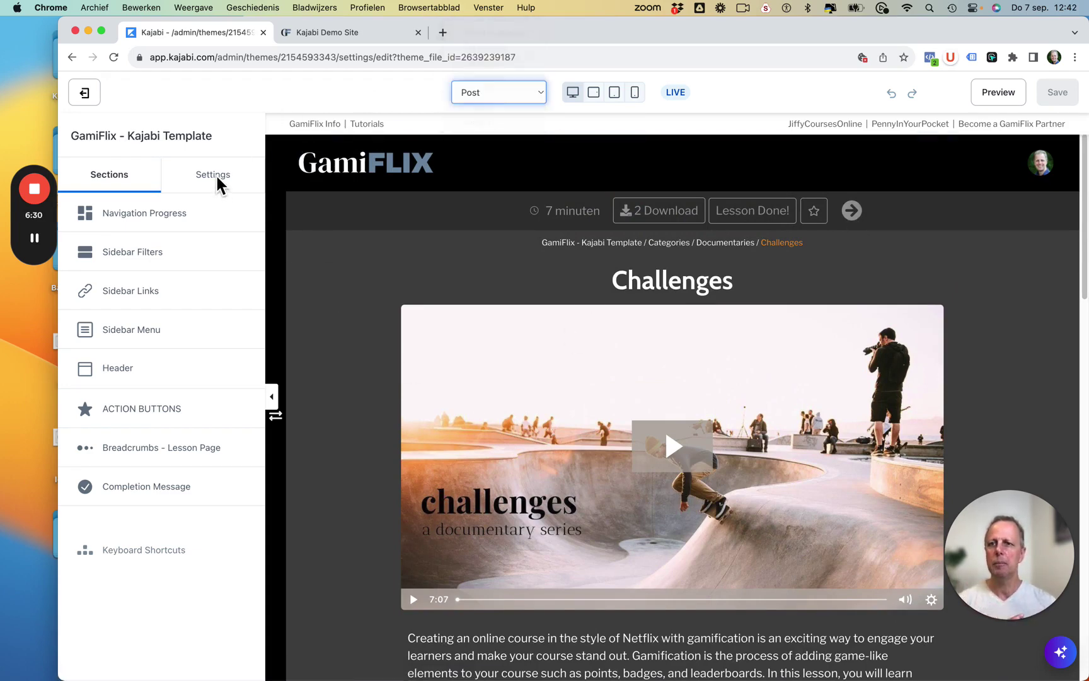
scroll(136, 283, "down", 5)
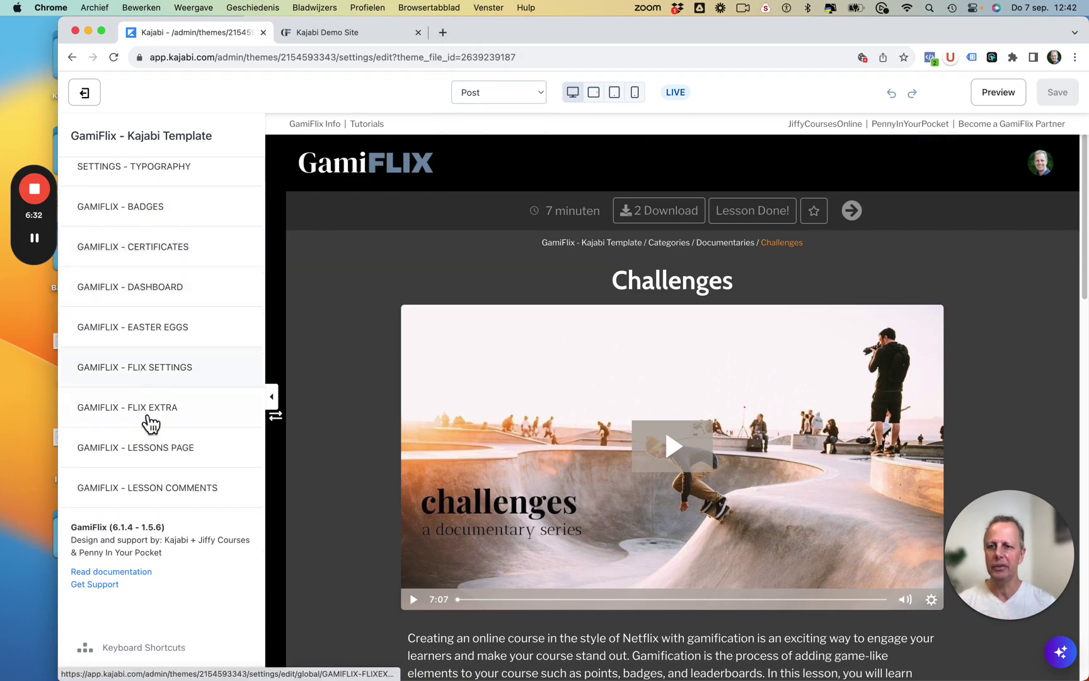
left_click(147, 451)
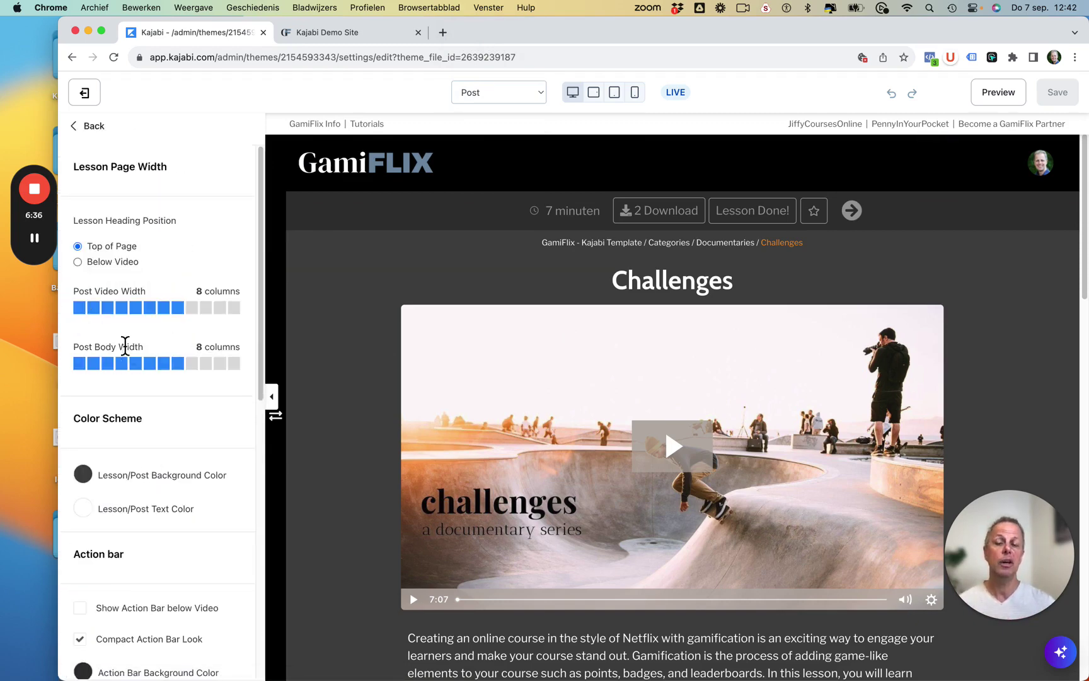
scroll(127, 348, "down", 2)
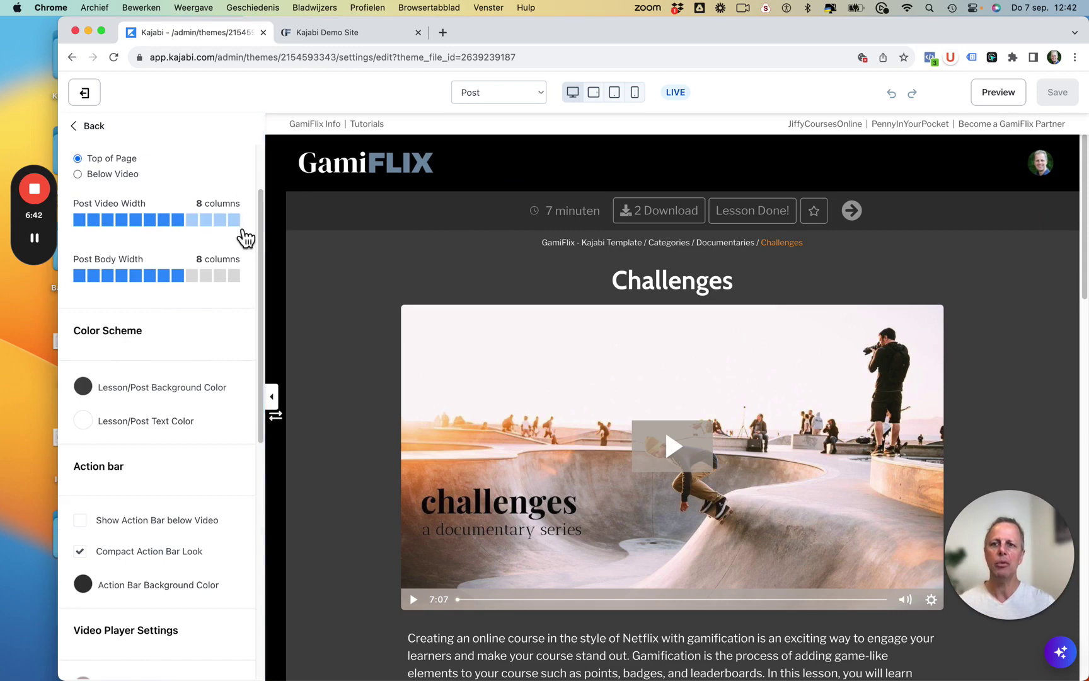
left_click(239, 225)
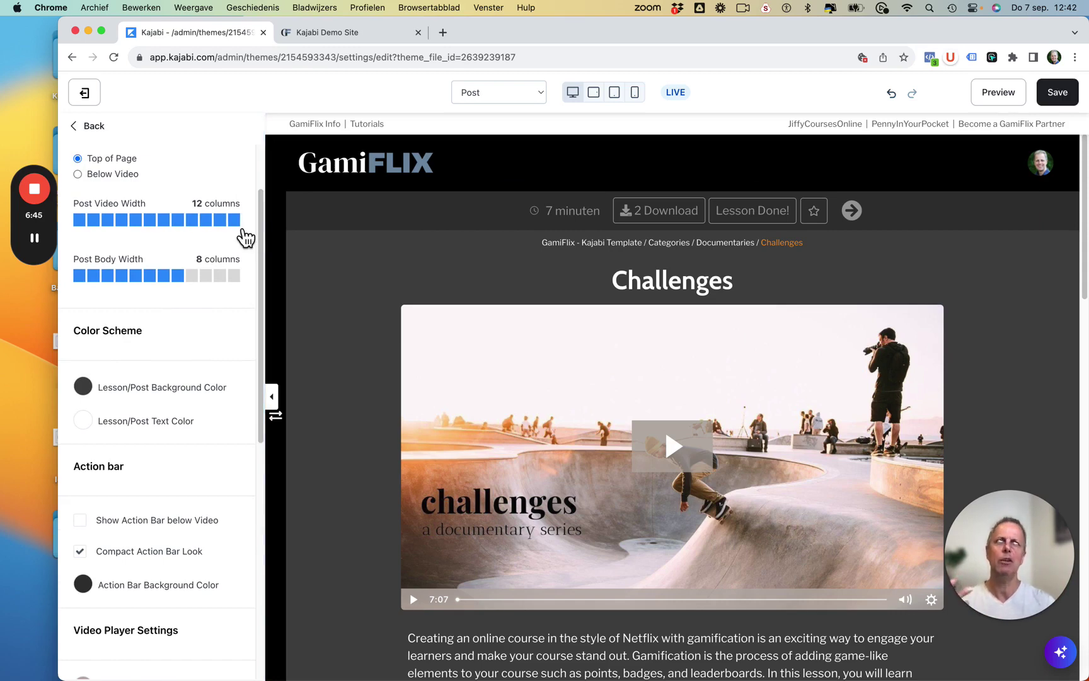
left_click(209, 221)
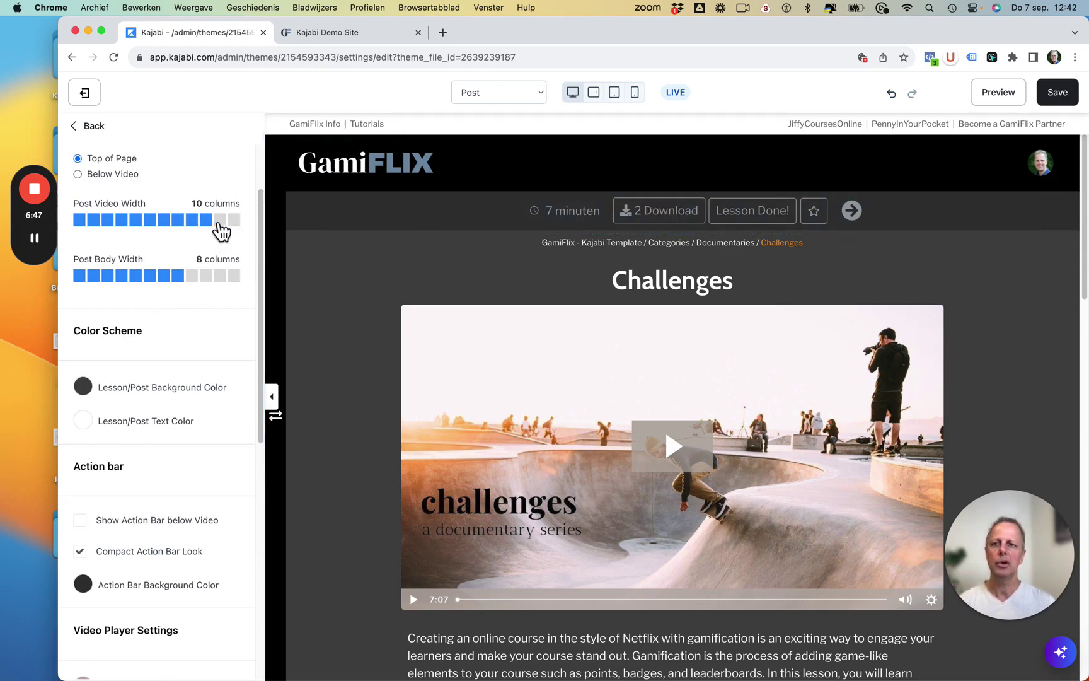
left_click(1056, 95)
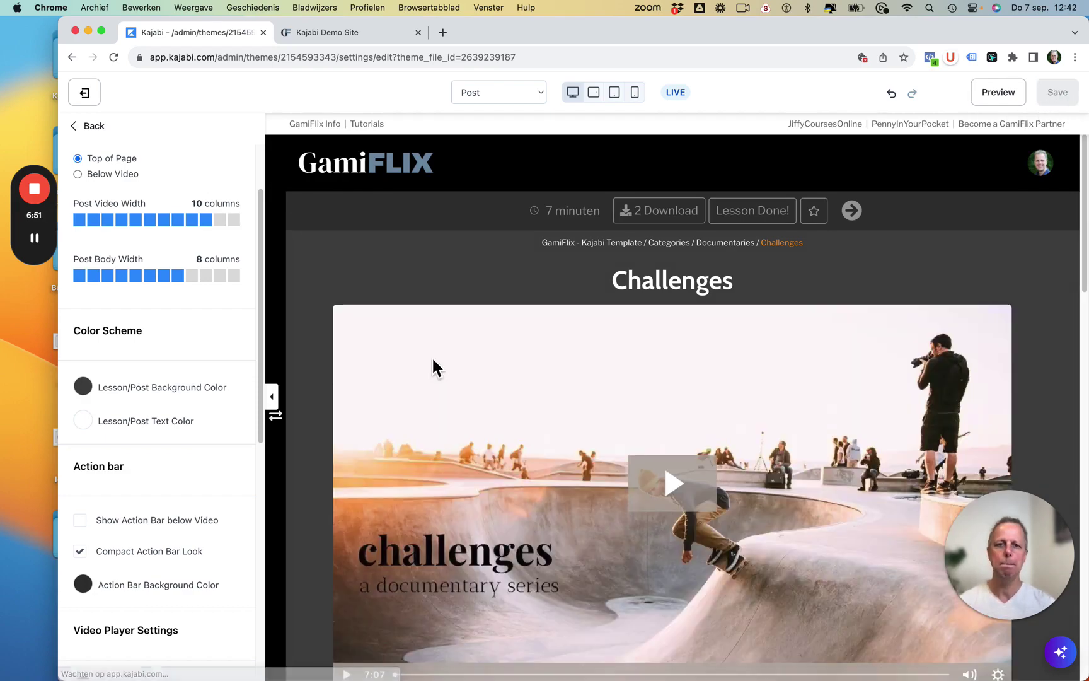
scroll(435, 383, "down", 5)
scroll(400, 362, "up", 2)
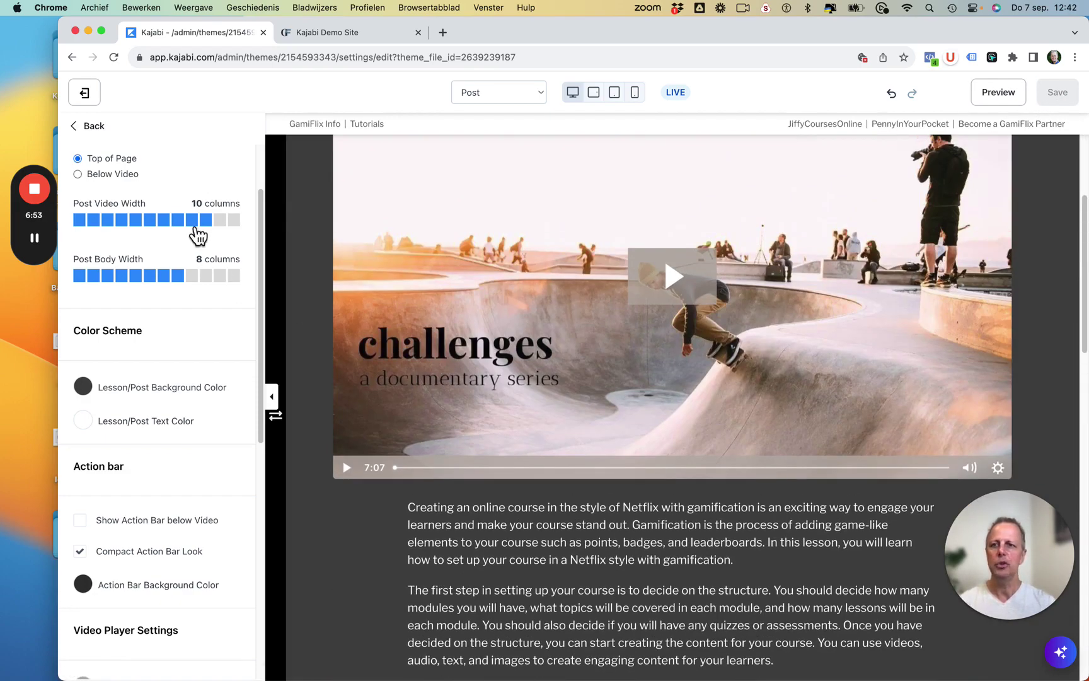
Set Post Video Width to 8 columns, save, and highlight the notice text below the lesson
left_click(181, 222)
scroll(596, 477, "down", 1)
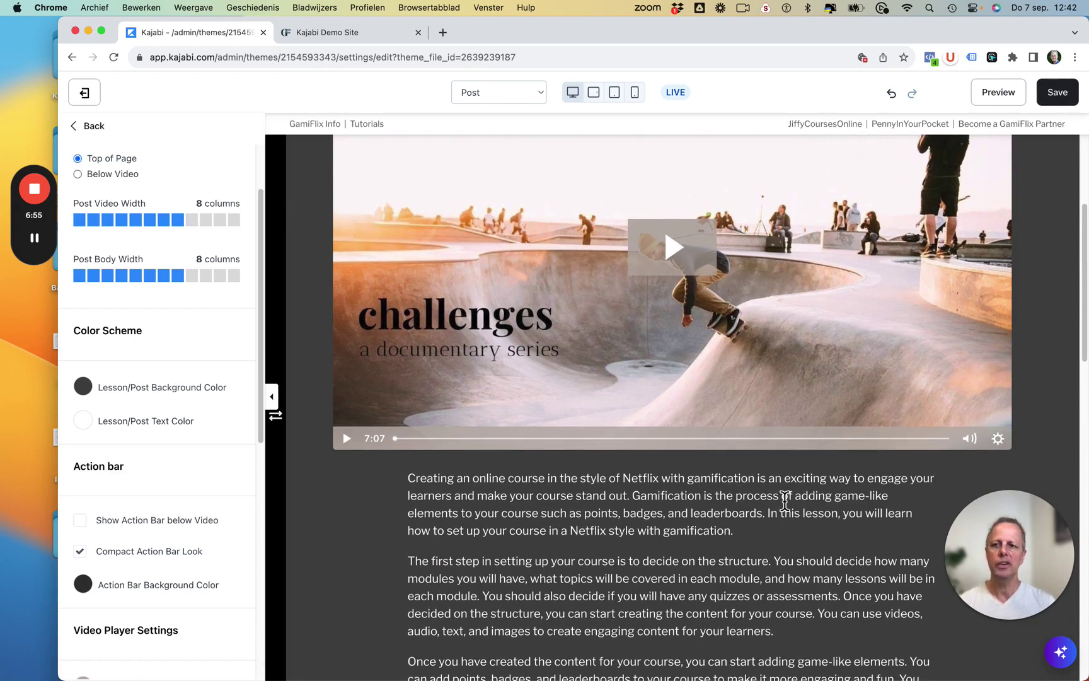
left_click(1058, 96)
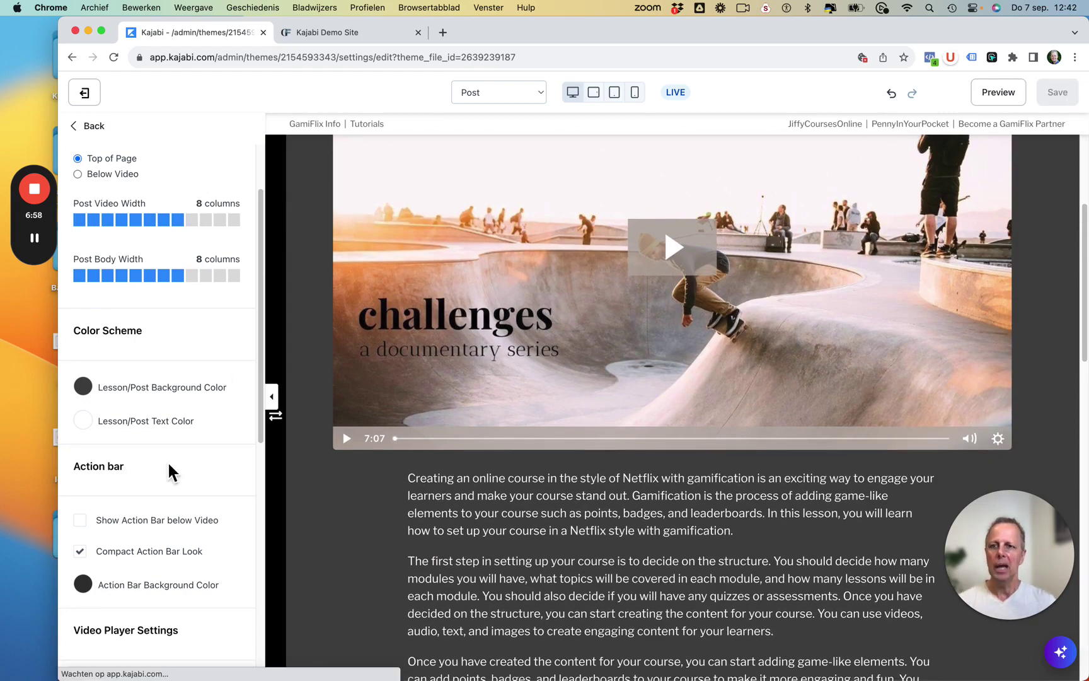
scroll(171, 469, "down", 3)
scroll(646, 405, "down", 3)
scroll(712, 315, "down", 5)
scroll(816, 358, "down", 2)
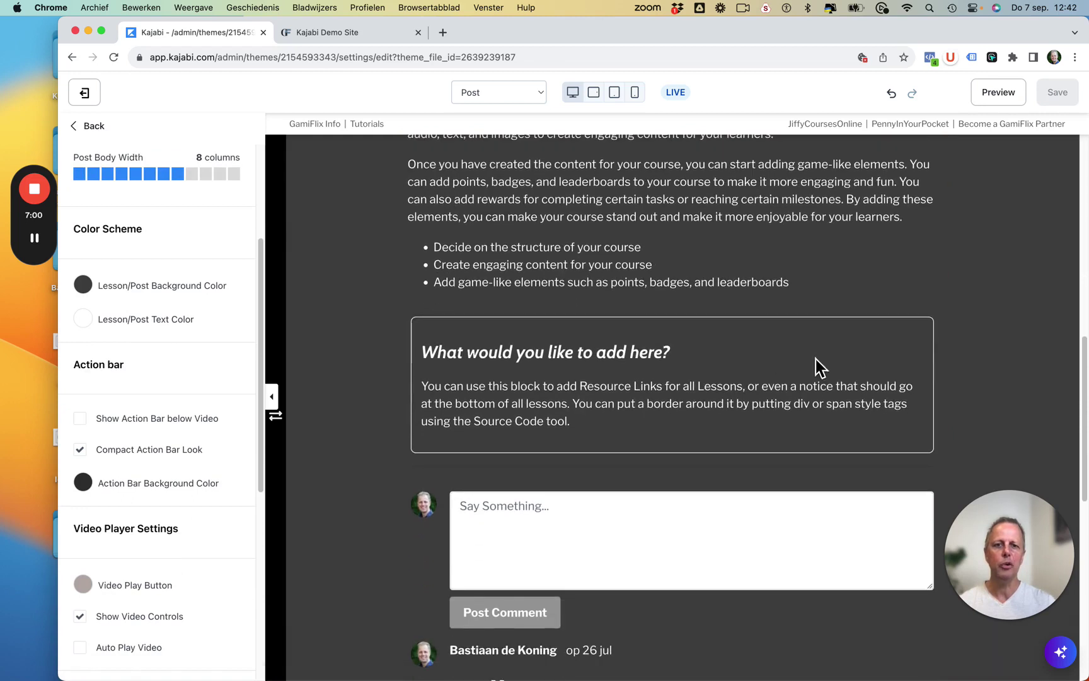
left_click_drag(518, 364, 752, 406)
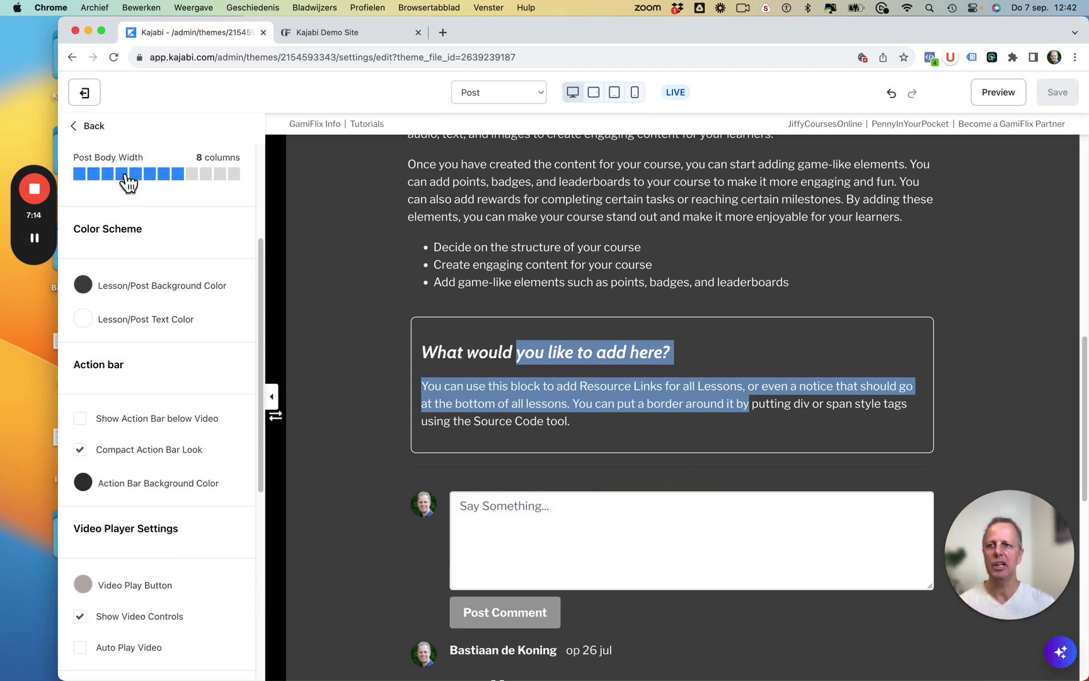
Open GAMIFLIX - LESSON COMMENTS in global settings and highlight part of the Hello comment heading
left_click(90, 128)
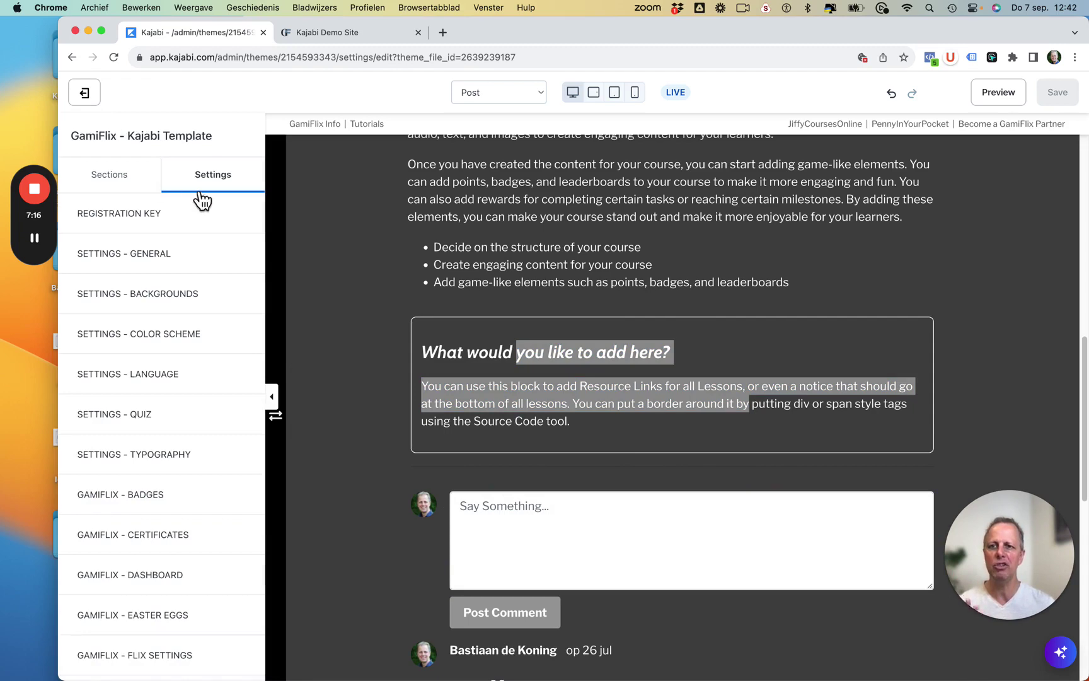
scroll(214, 312, "down", 5)
scroll(170, 290, "up", 5)
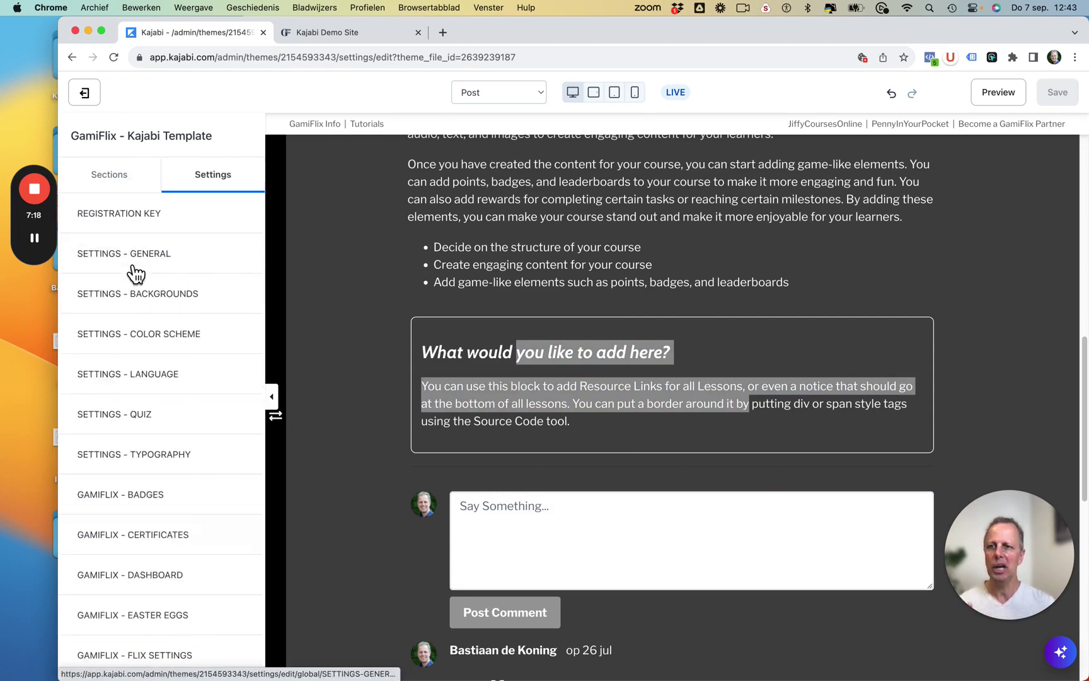
scroll(136, 272, "down", 5)
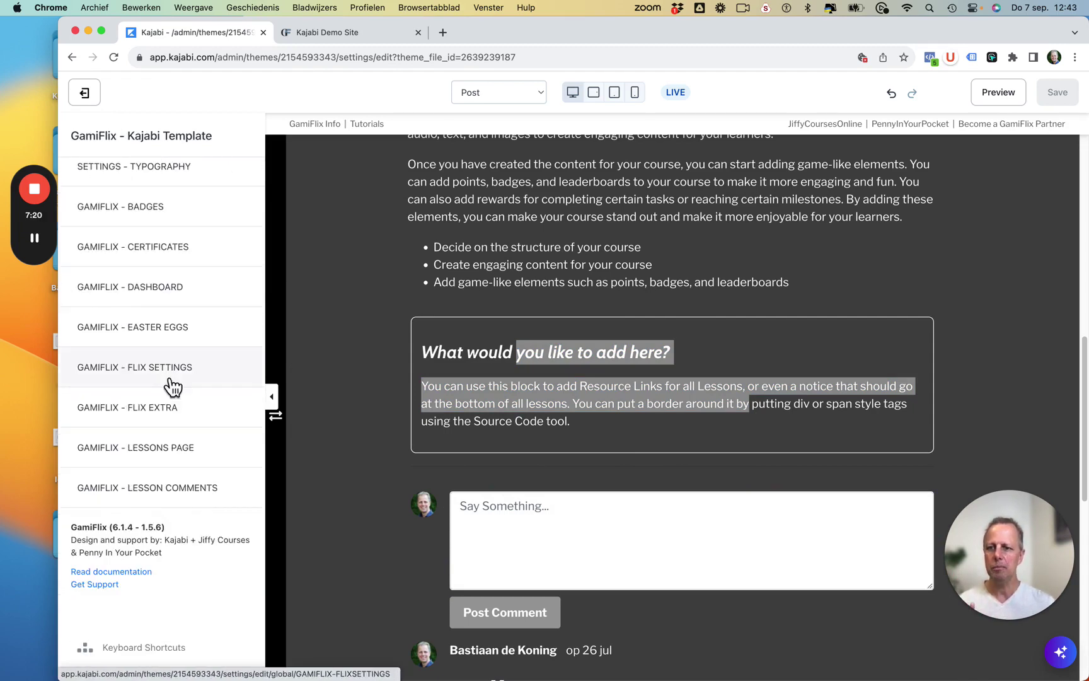
left_click(171, 501)
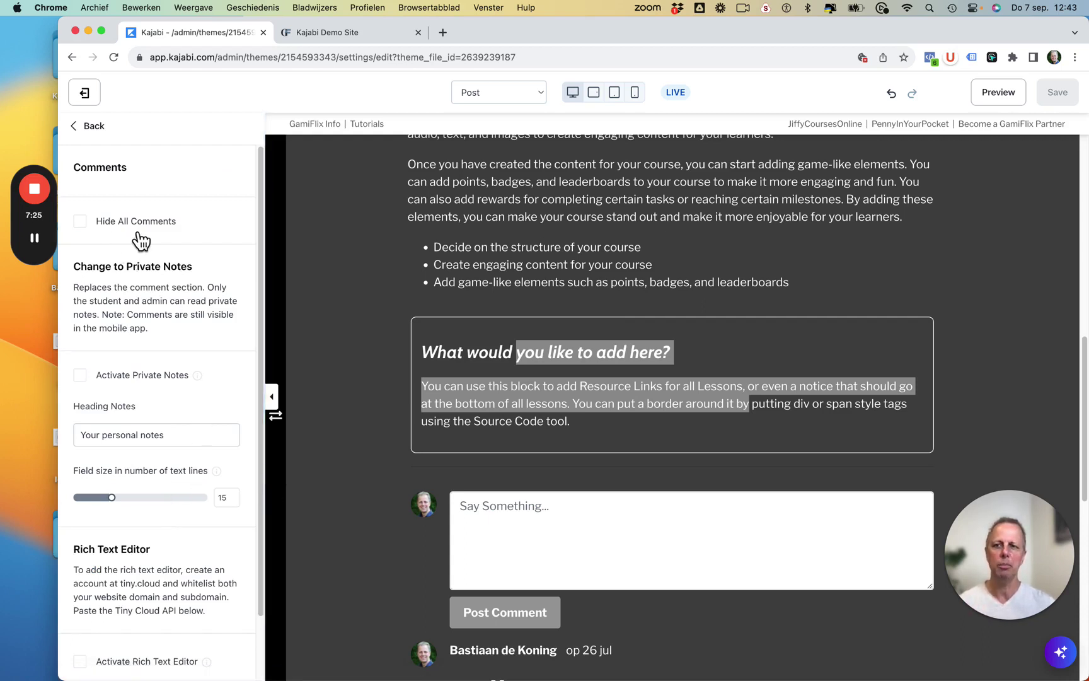
scroll(128, 303, "down", 2)
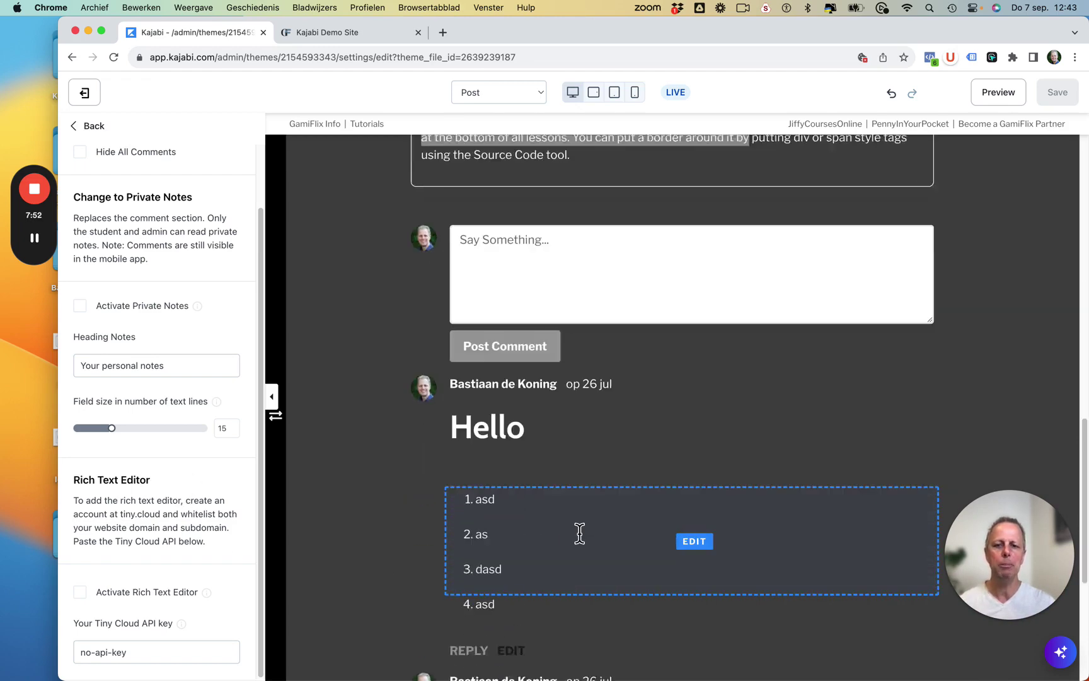
scroll(579, 533, "down", 5)
left_click_drag(473, 419, 498, 420)
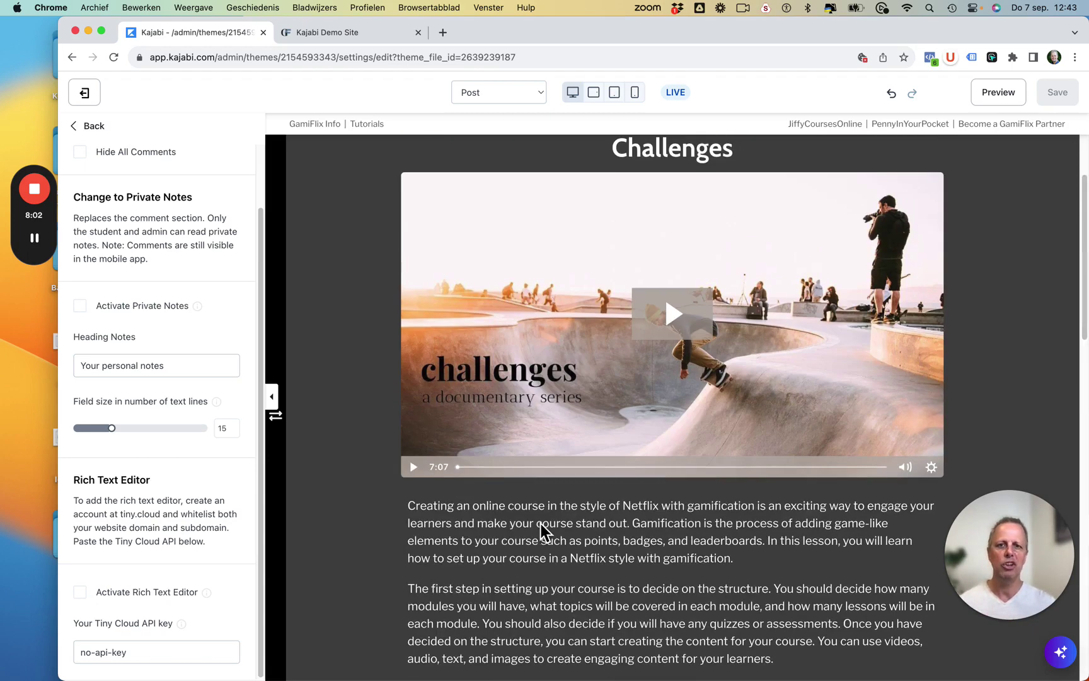
scroll(144, 503, "up", 2)
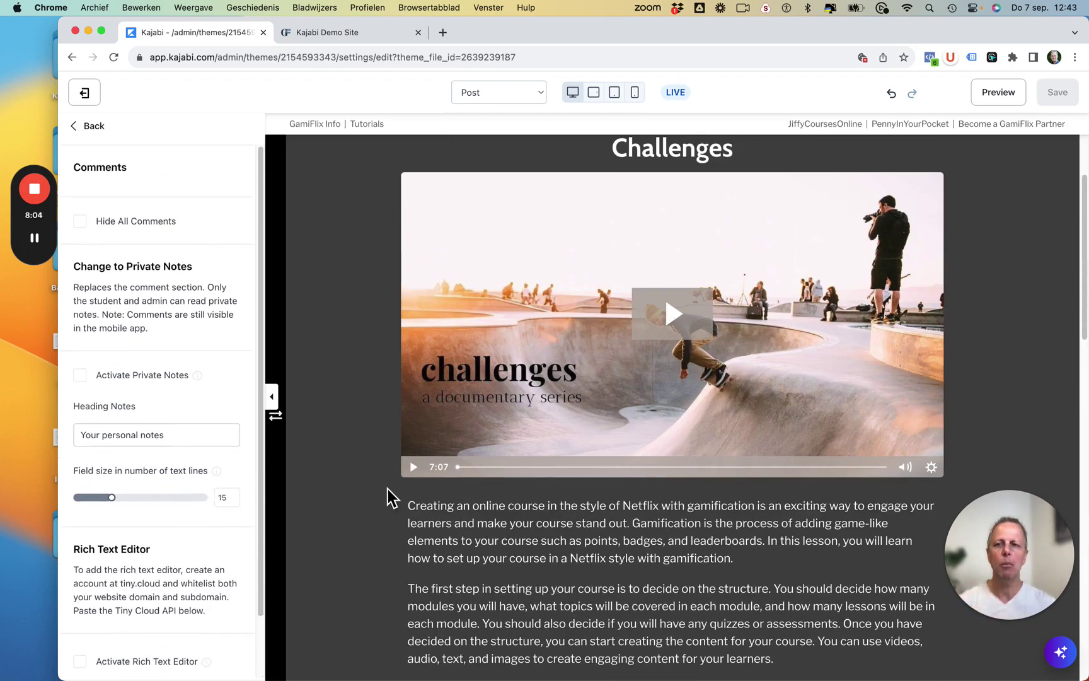
scroll(390, 499, "up", 3)
Preview the demo site from the settings list and open the Very simple quiz lesson
left_click(89, 126)
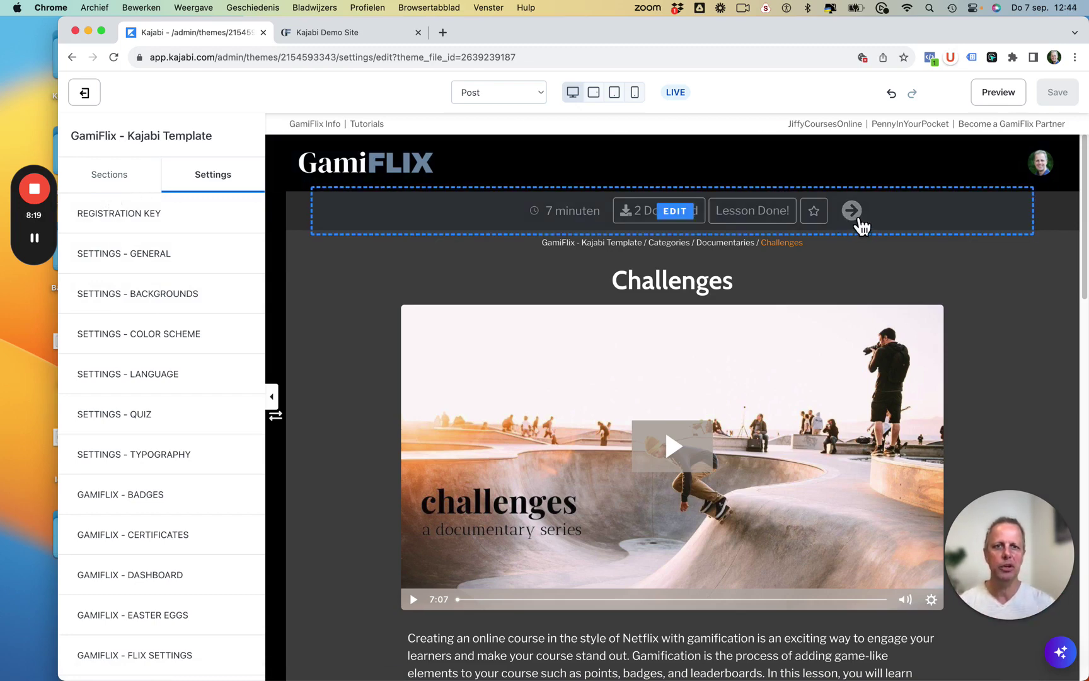
left_click(1008, 95)
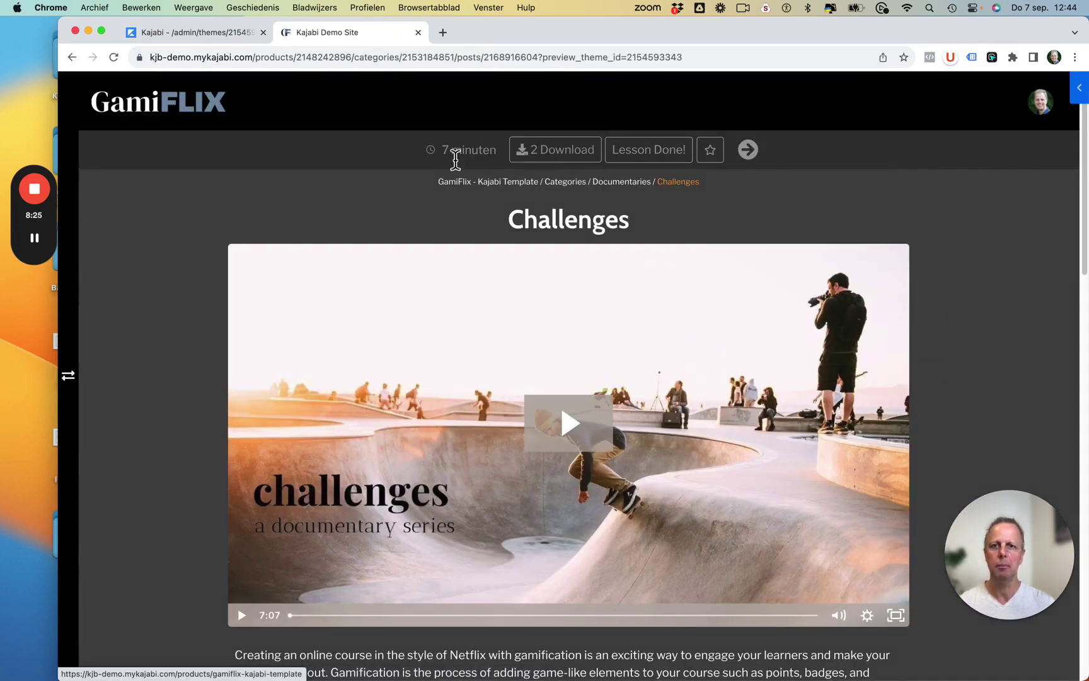
left_click(459, 188)
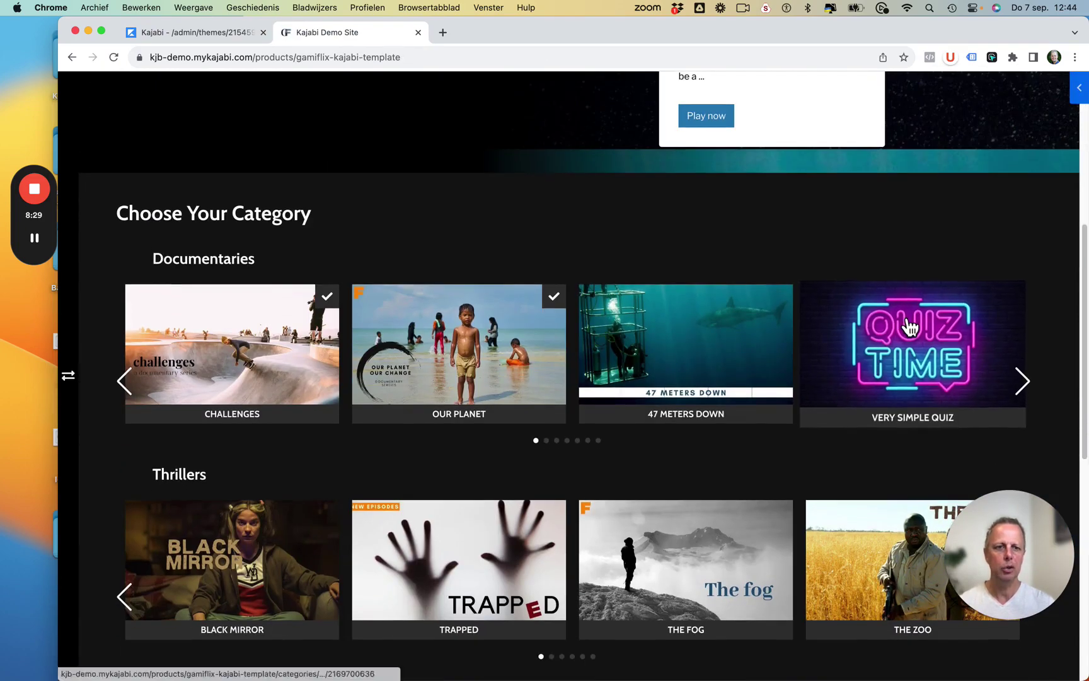
left_click(909, 326)
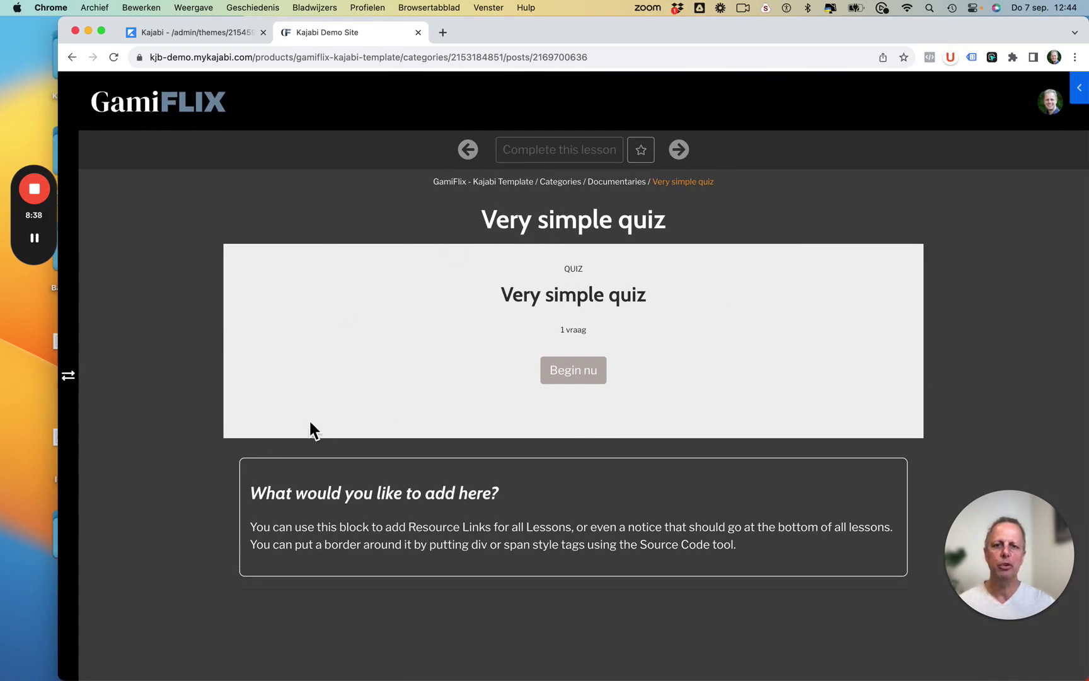
Compare the GamiFlix Quiz Styling settings with the Very simple quiz page on the demo site
left_click(170, 39)
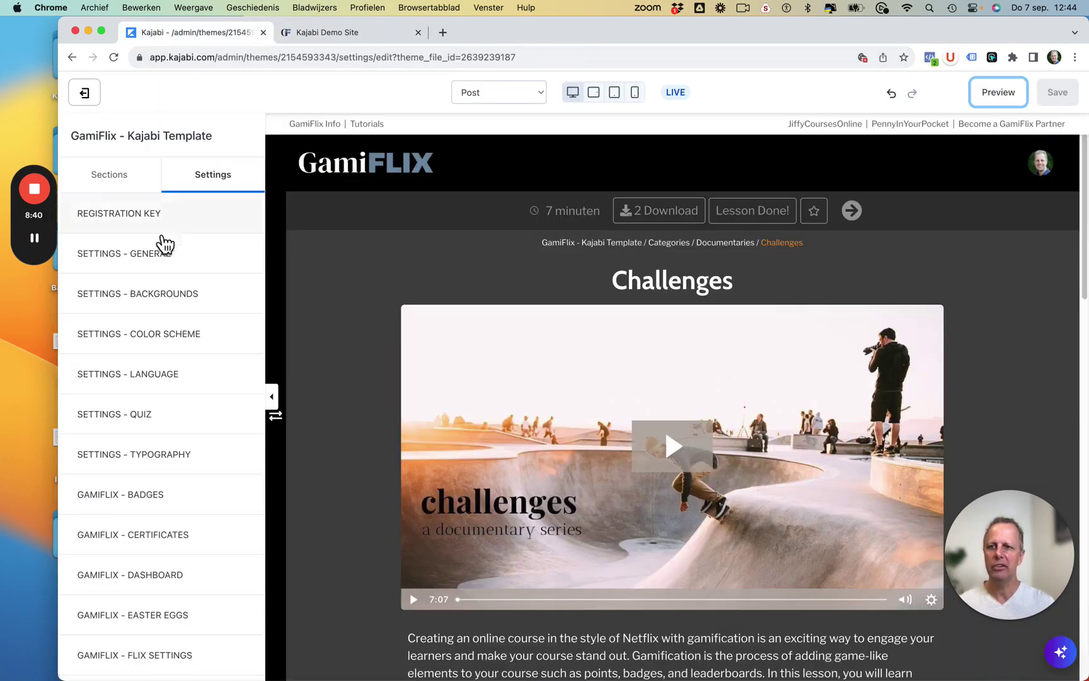
left_click(125, 417)
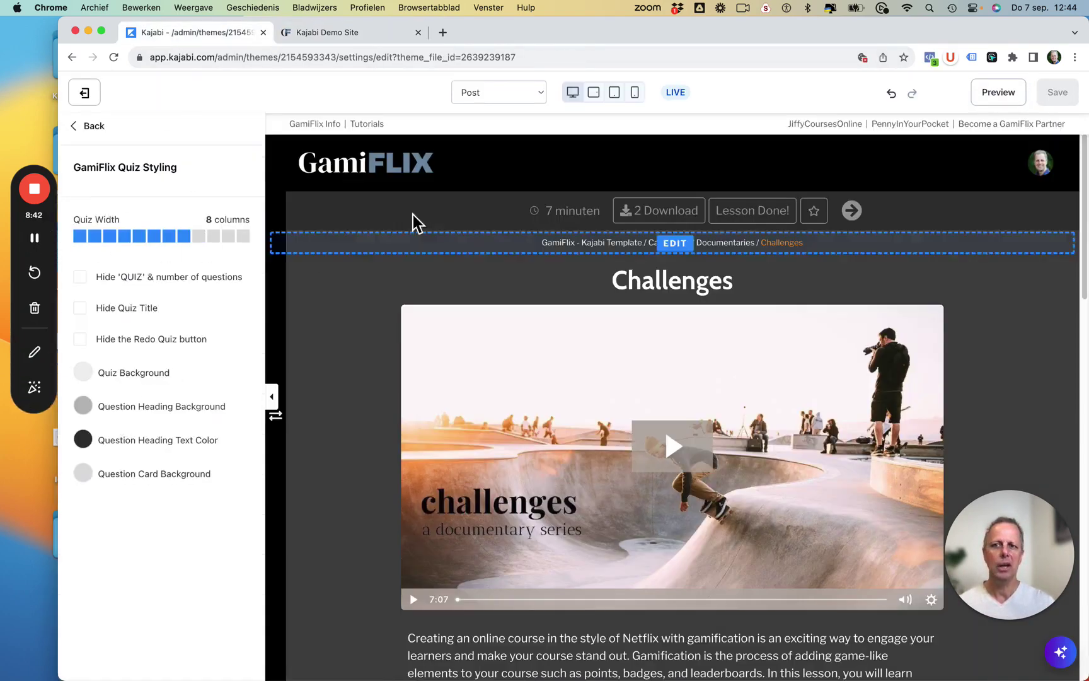
left_click(358, 32)
left_click(211, 35)
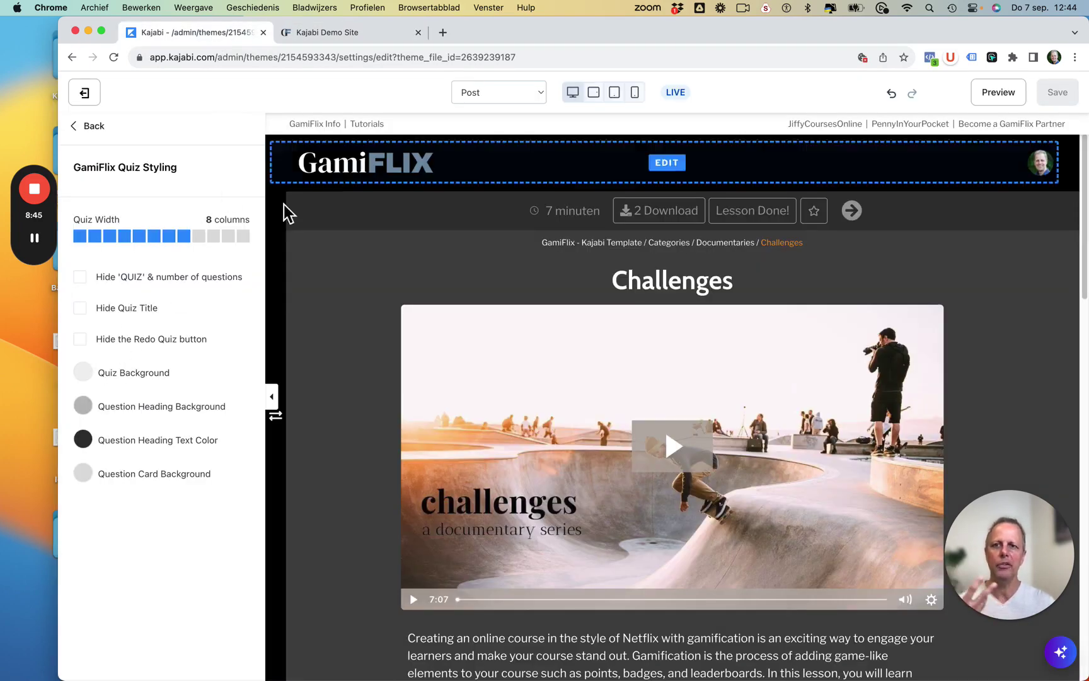
left_click(343, 36)
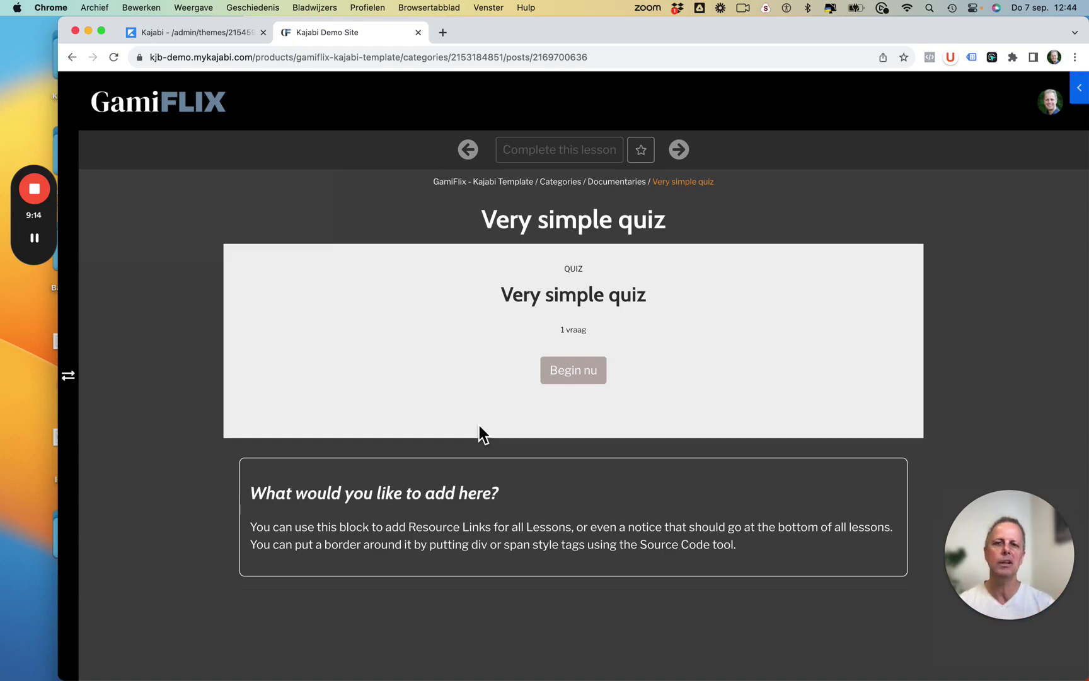
Check the SETTINGS - COLOR SCHEME options, then return to the GamiFlix global settings list
left_click(204, 36)
left_click(89, 130)
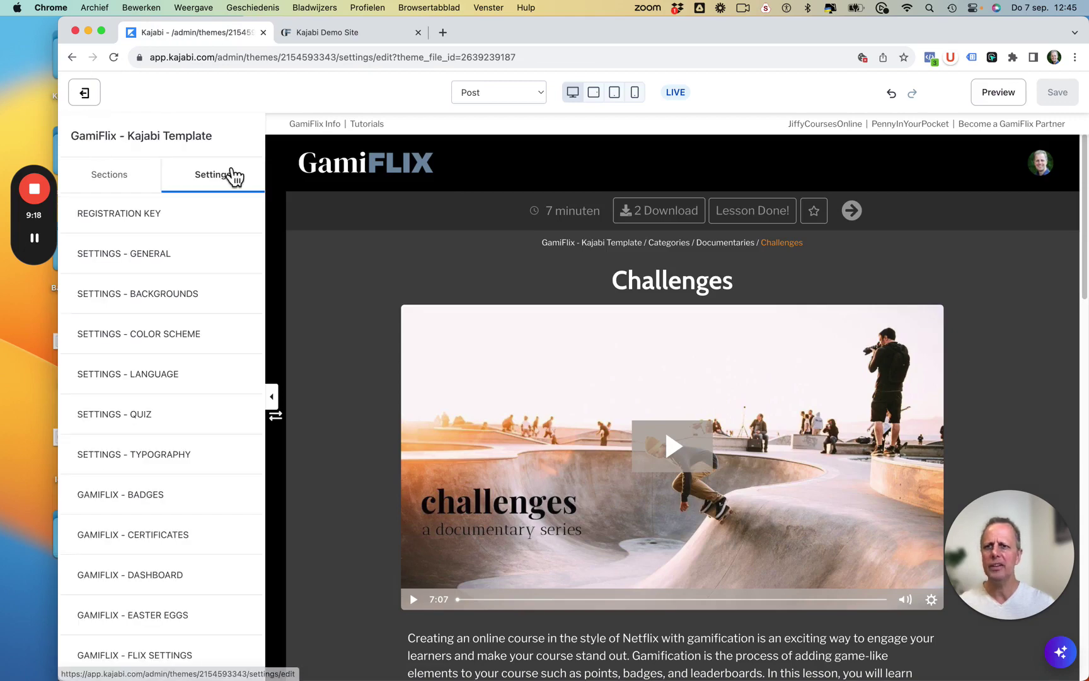
left_click(151, 342)
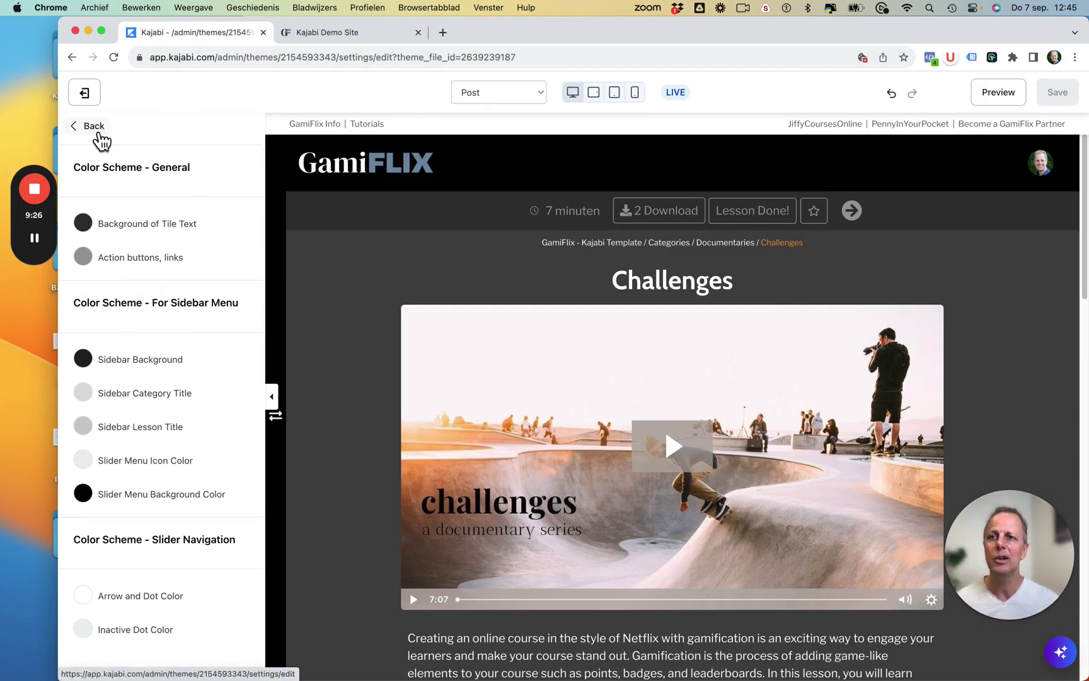
left_click(92, 128)
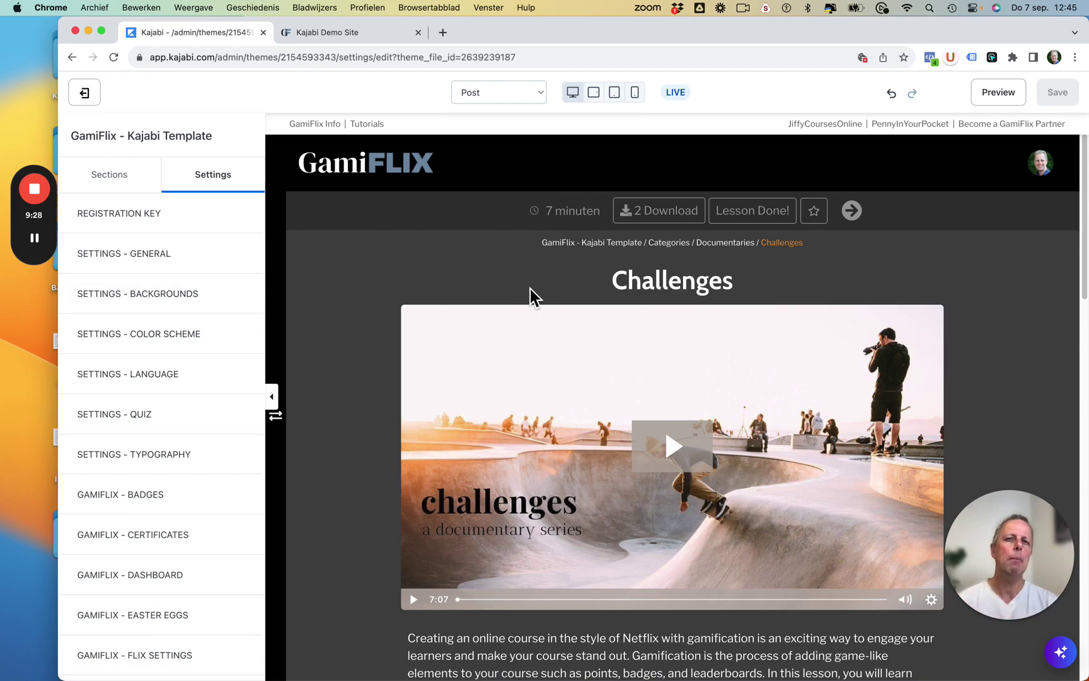